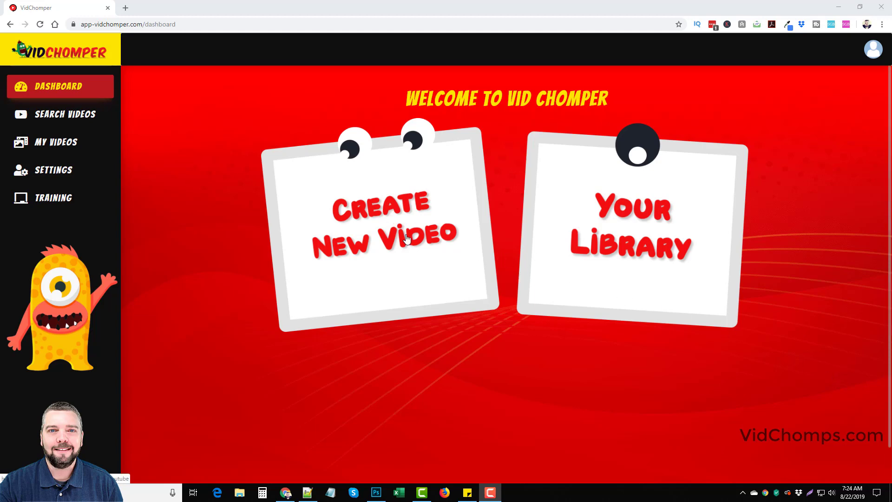
Start a new YouTube-based video and put the cursor in the keyword search box.
click(385, 233)
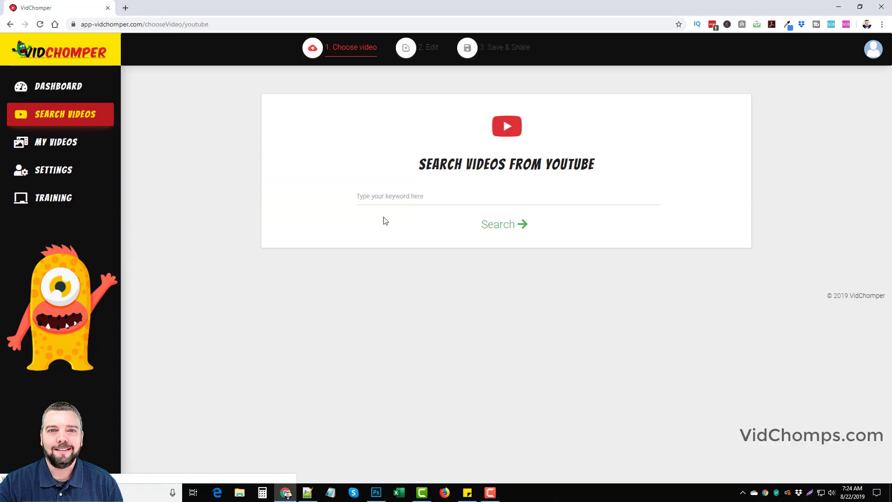
click(459, 195)
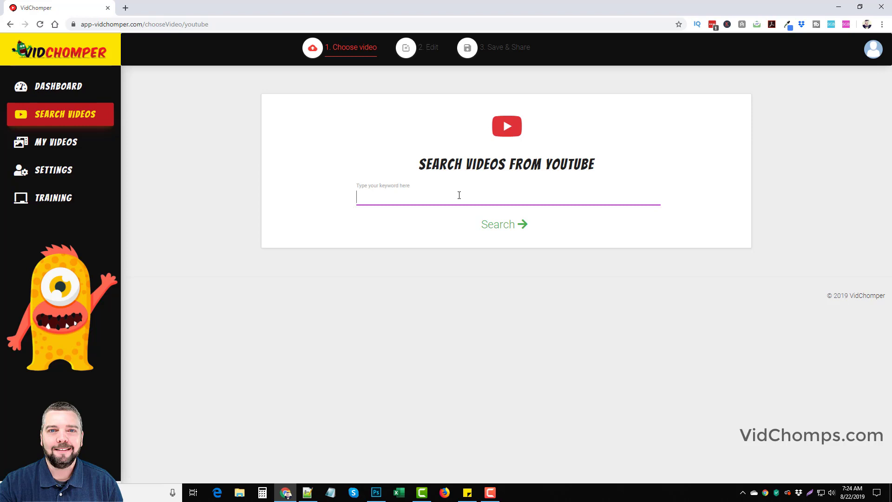
Search for 'woodworking', browse the results, then select the keyword text.
text(woodworking)
key(Return)
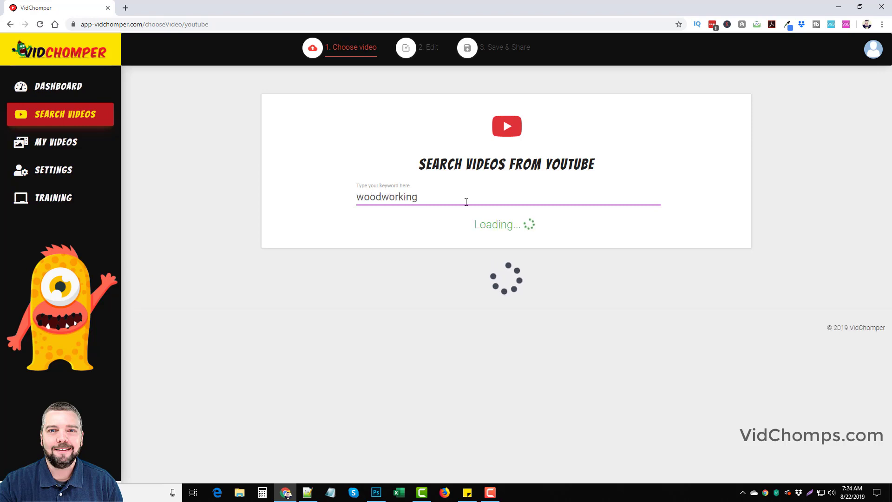
scroll(383, 336, down, 2)
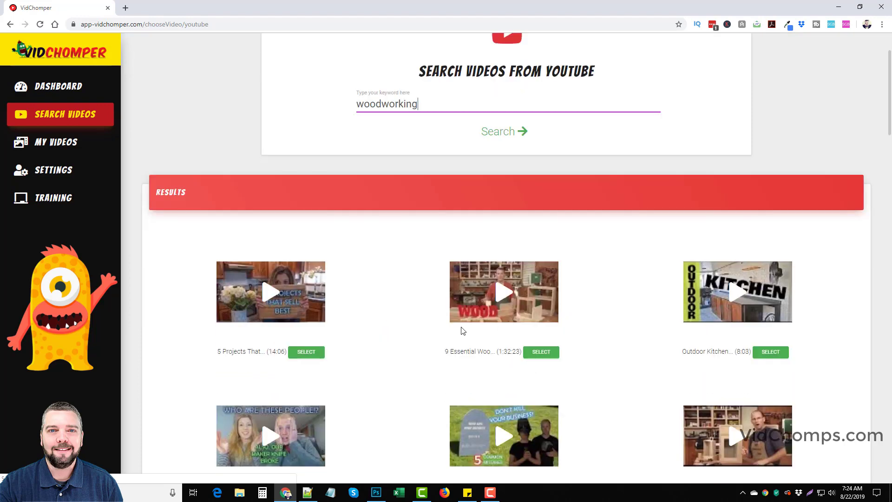
scroll(459, 331, down, 4)
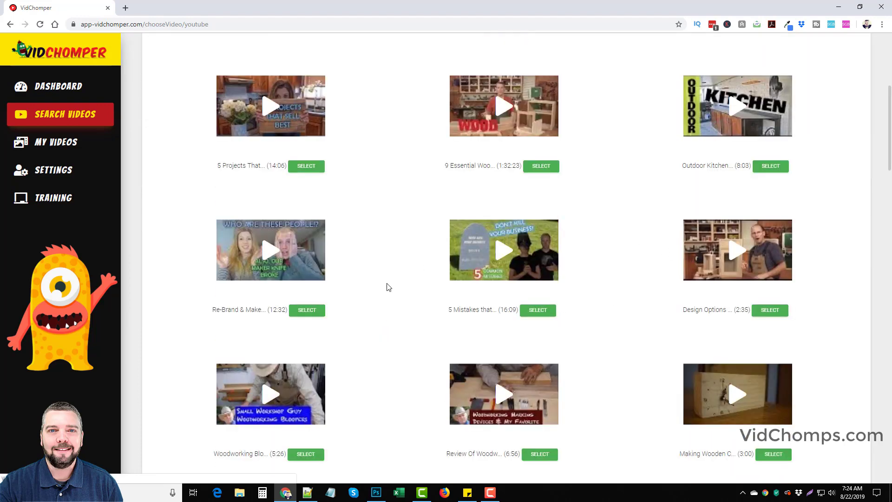
scroll(389, 287, down, 4)
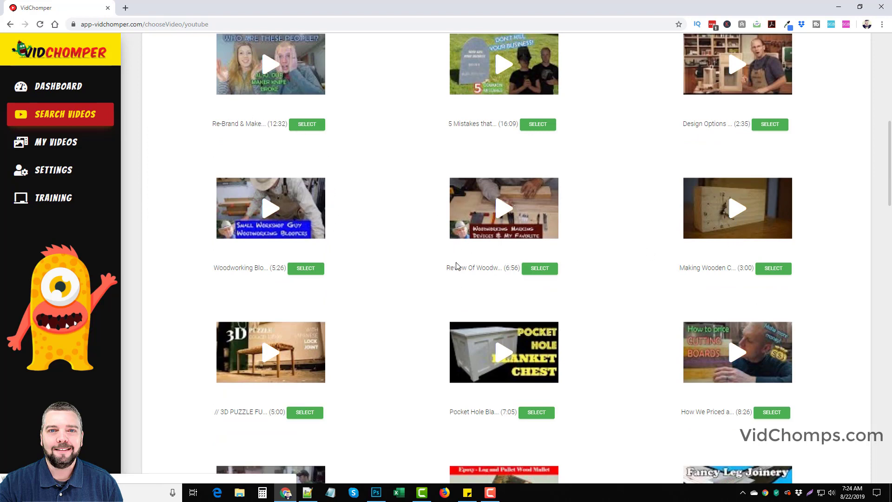
scroll(432, 308, down, 1)
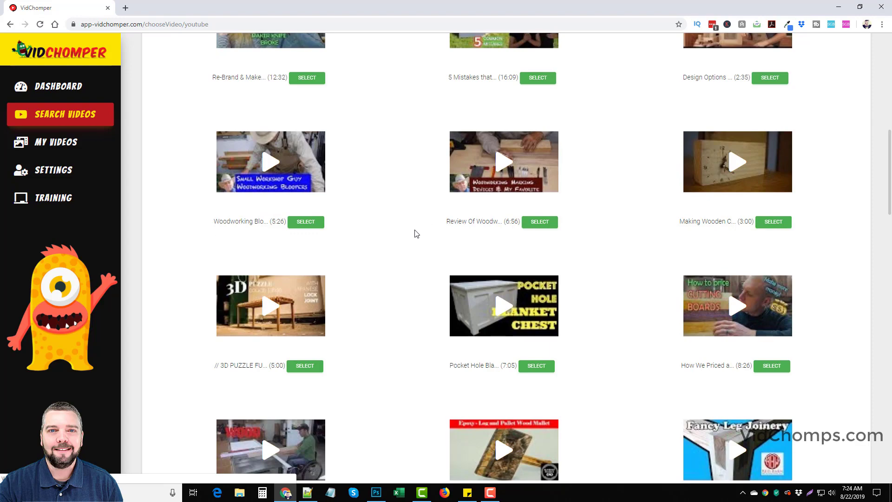
scroll(420, 259, up, 10)
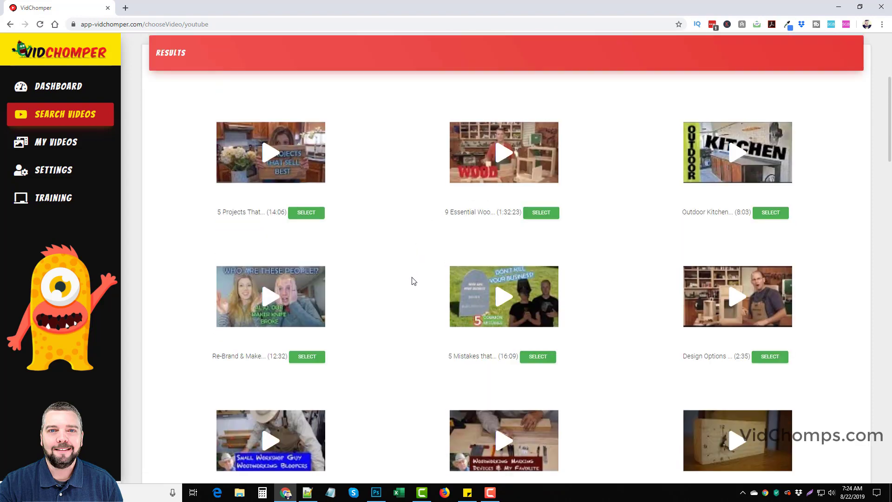
scroll(414, 298, down, 2)
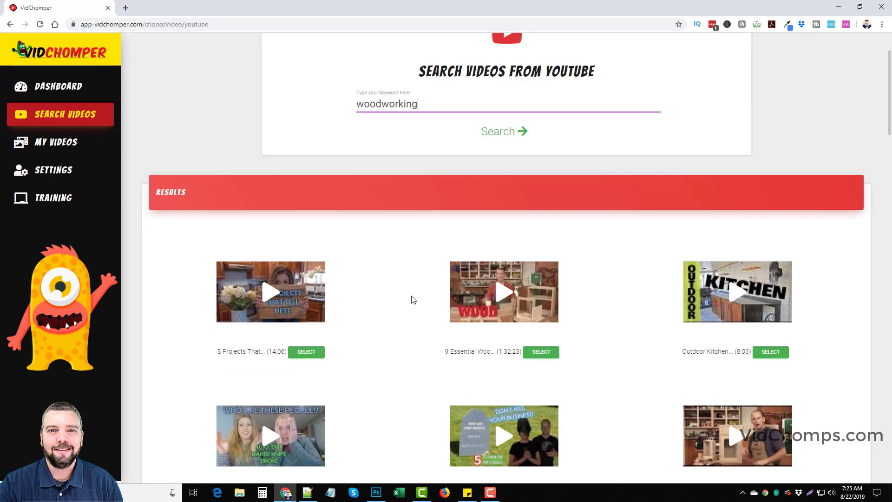
scroll(399, 304, down, 2)
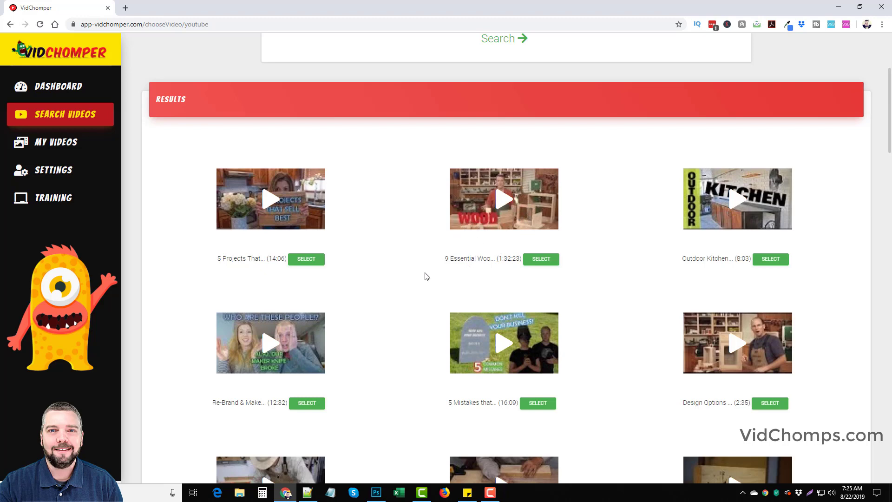
scroll(427, 288, up, 2)
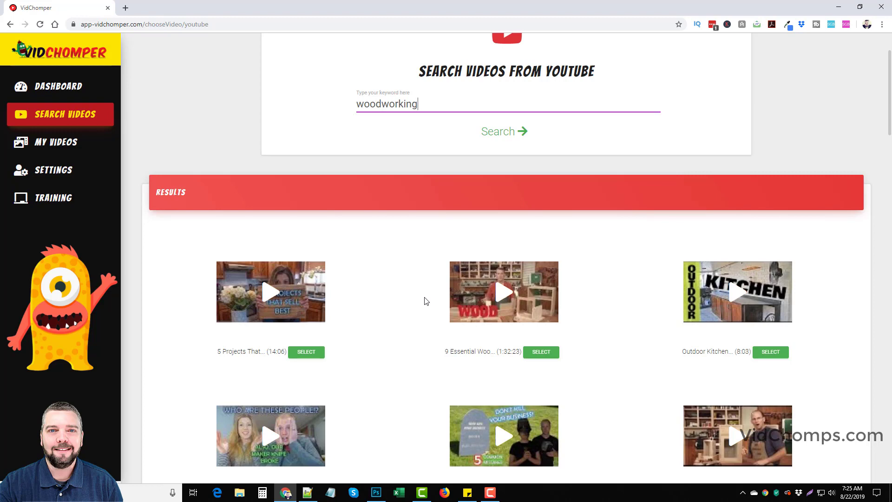
scroll(426, 301, up, 1)
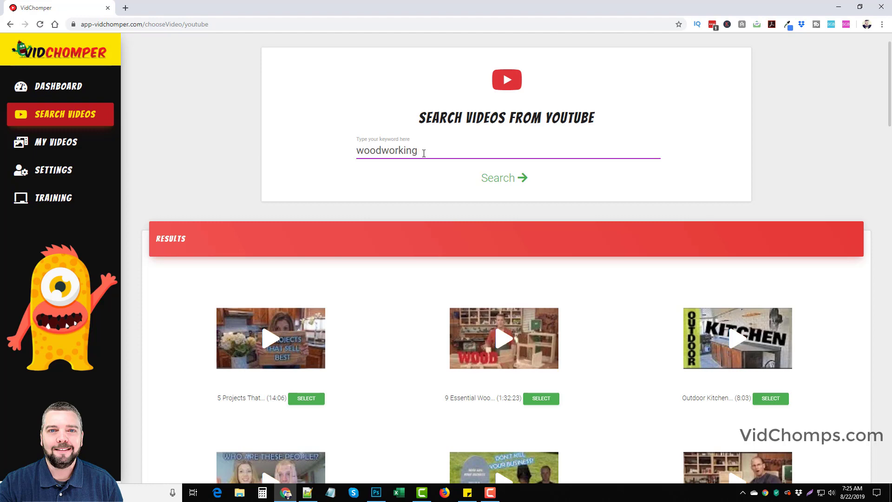
drag(424, 151, 344, 151)
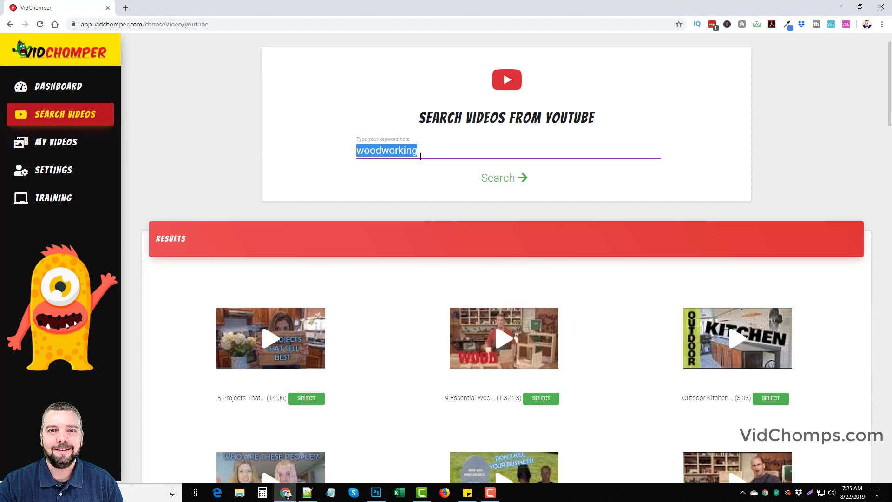
Replace the keyword with 'body building', search, scroll the results and reselect the keyword.
drag(420, 151, 341, 154)
key(BackSpace)
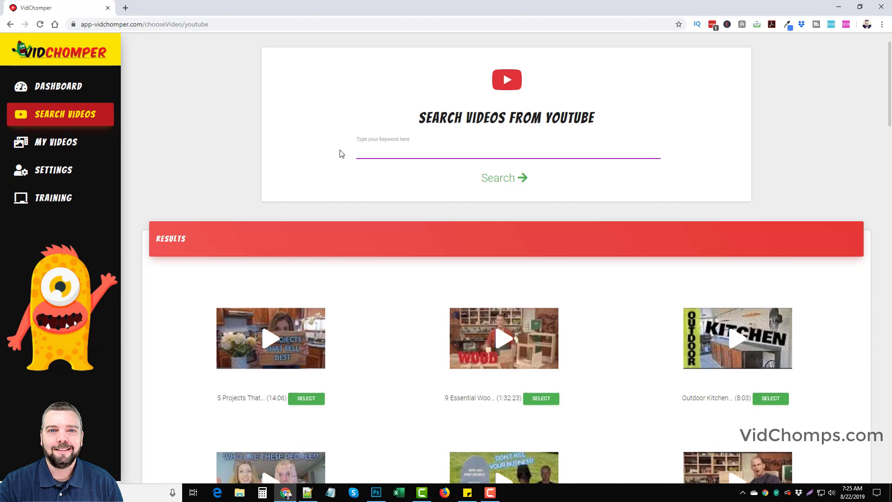
text(body)
text(building)
key(Return)
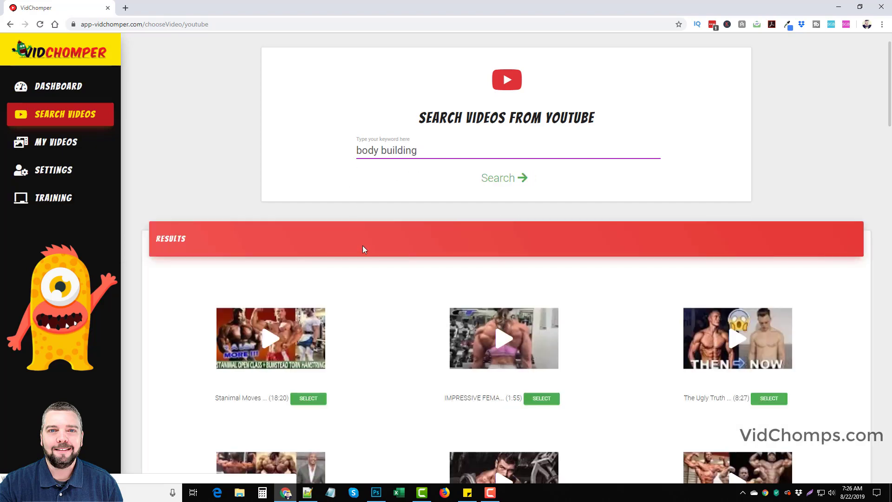
scroll(392, 339, down, 3)
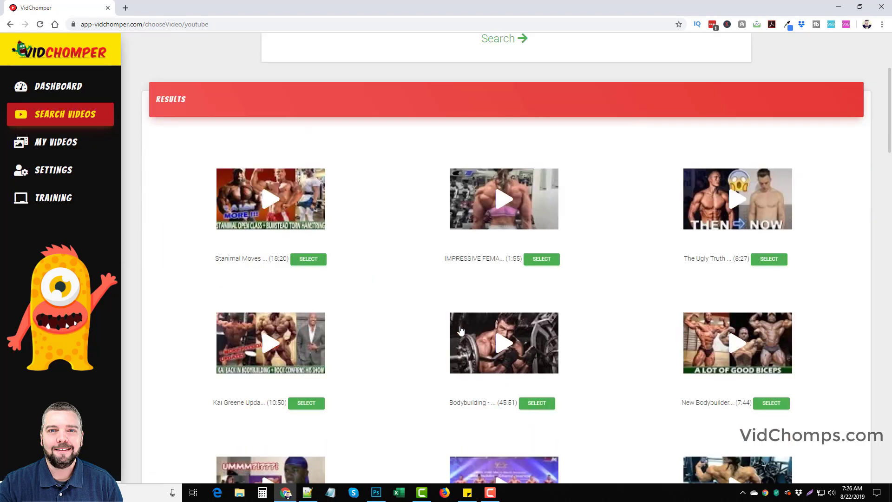
scroll(447, 330, down, 4)
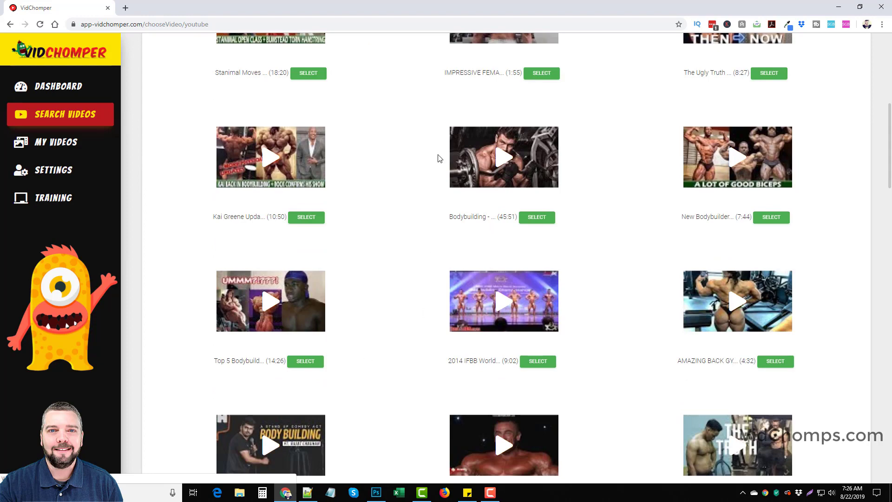
scroll(367, 290, down, 3)
scroll(386, 315, up, 4)
scroll(386, 319, up, 6)
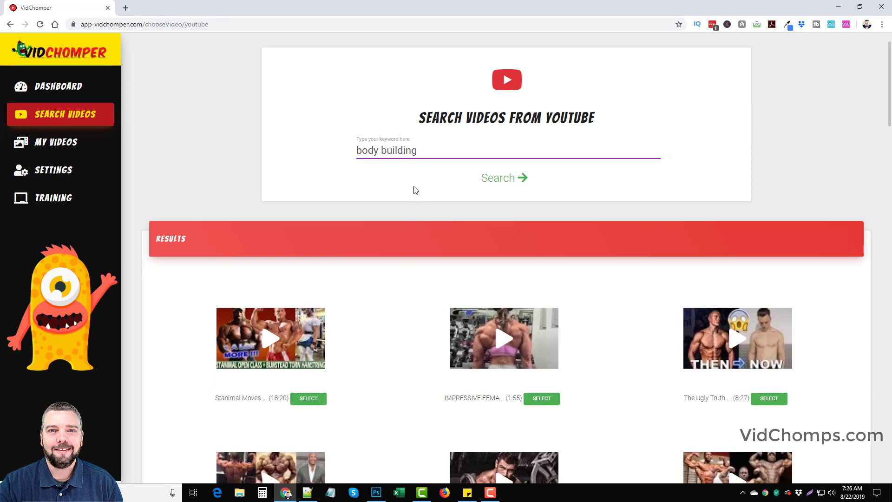
drag(420, 150, 356, 150)
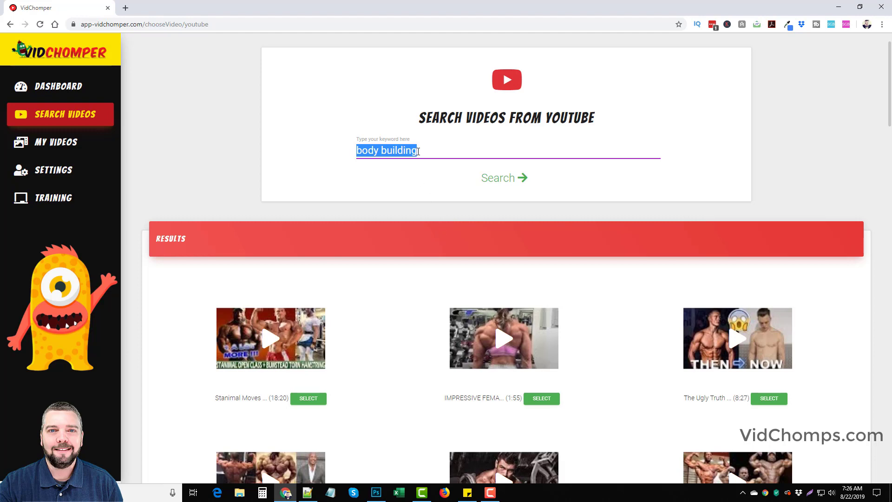
drag(419, 151, 357, 153)
Search for 'learn spanish', browse the results, then select the keyword for clearing.
key(BackSpace)
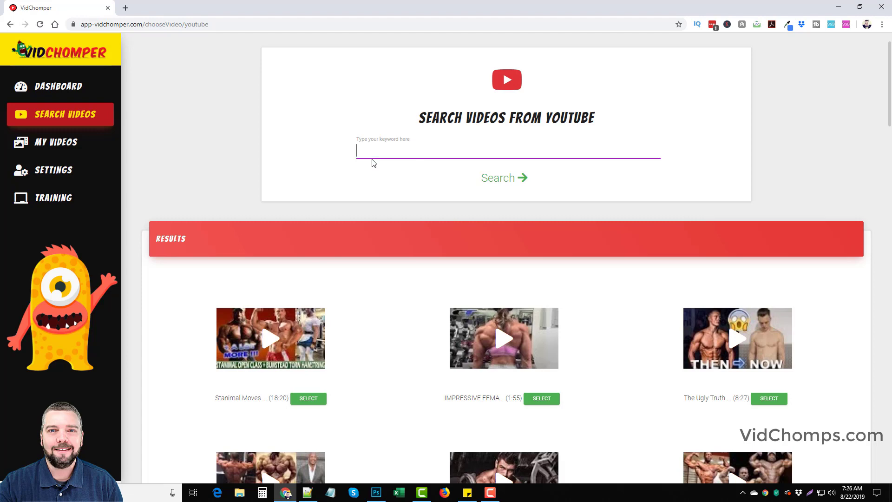
text(learn spanish)
key(Return)
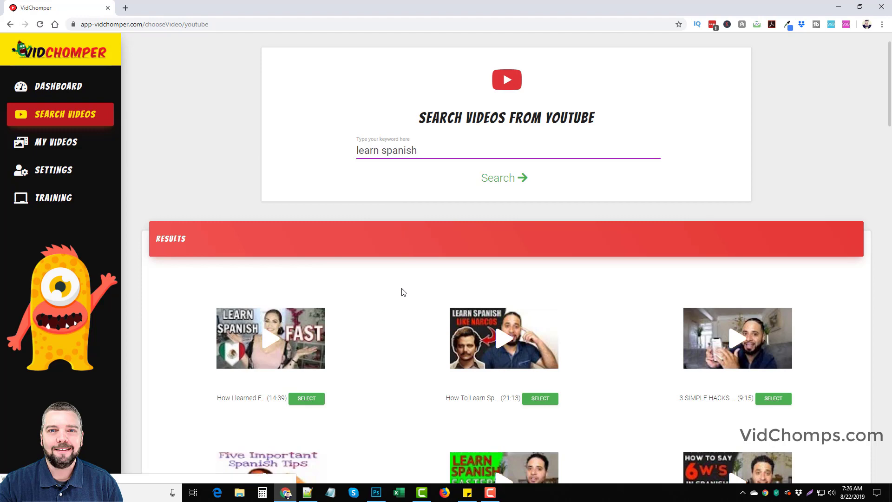
scroll(400, 297, down, 4)
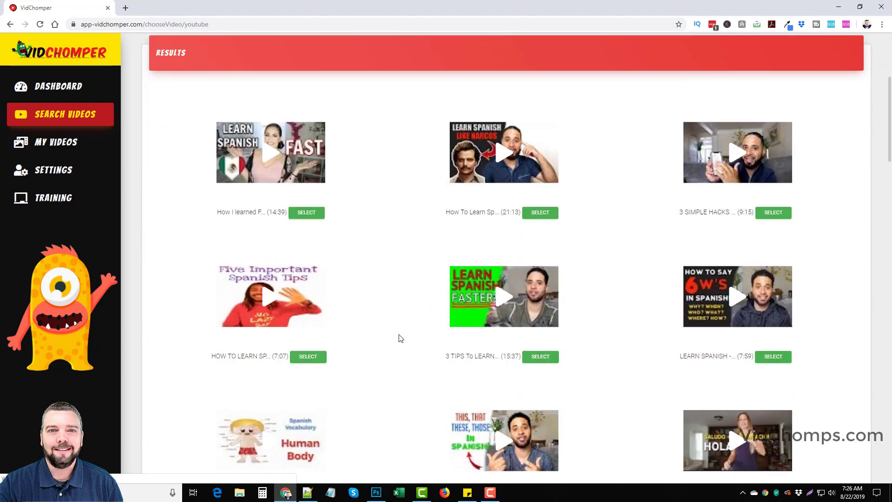
scroll(408, 331, down, 3)
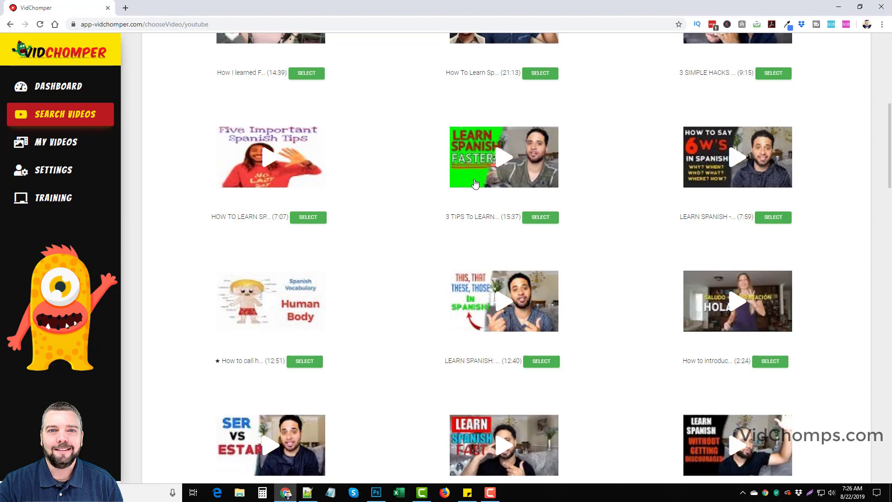
scroll(444, 263, up, 4)
scroll(444, 263, up, 4)
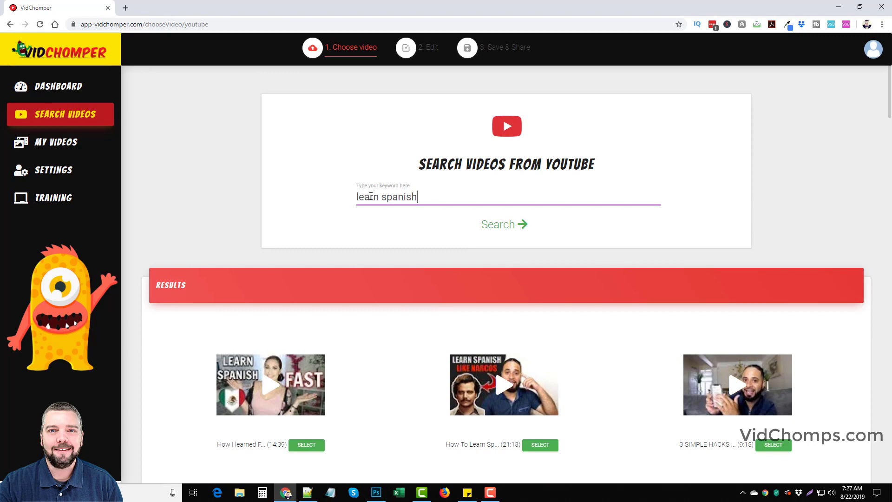
drag(428, 196, 358, 197)
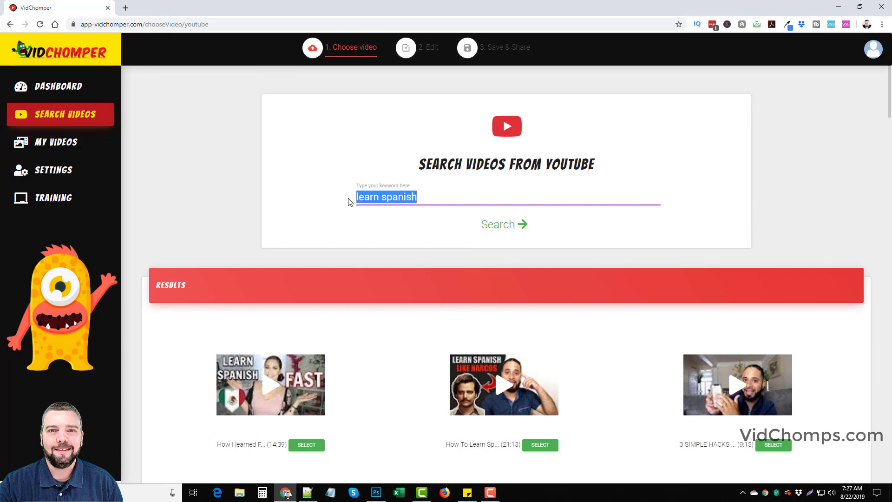
Replace the keyword with 'how to play guitar', search, and browse the results.
key(BackSpace)
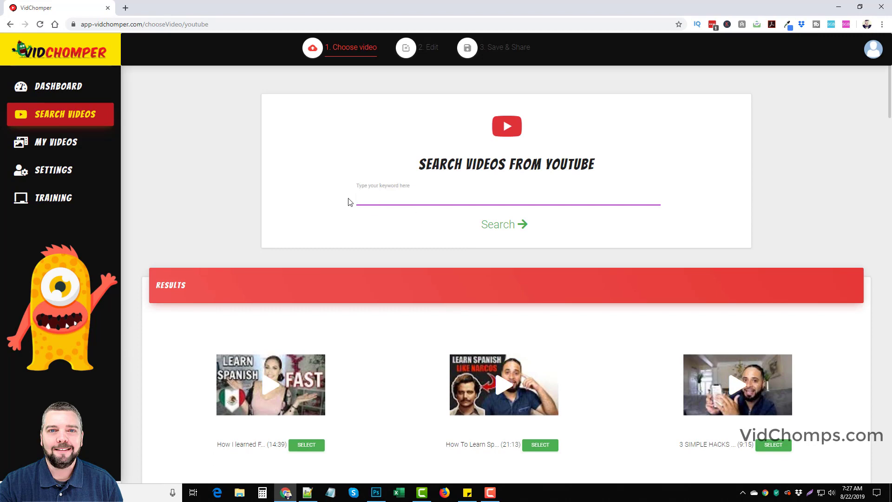
text(how to play guitar)
key(Return)
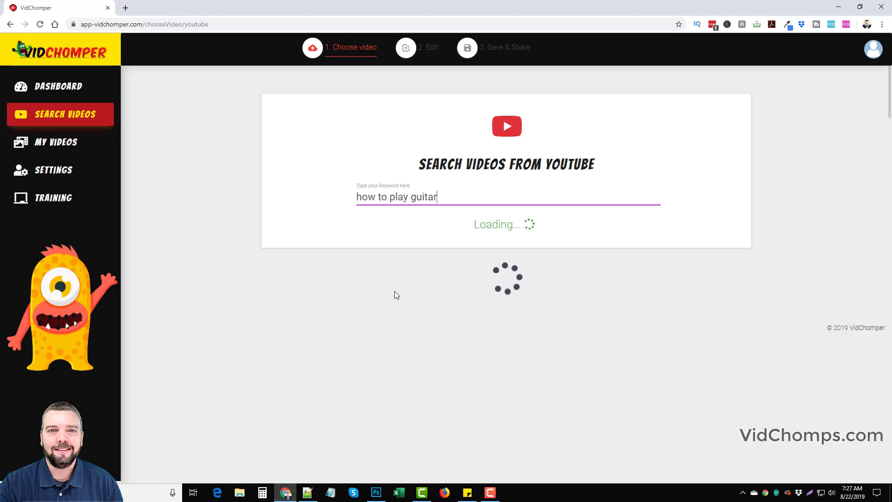
scroll(402, 334, down, 12)
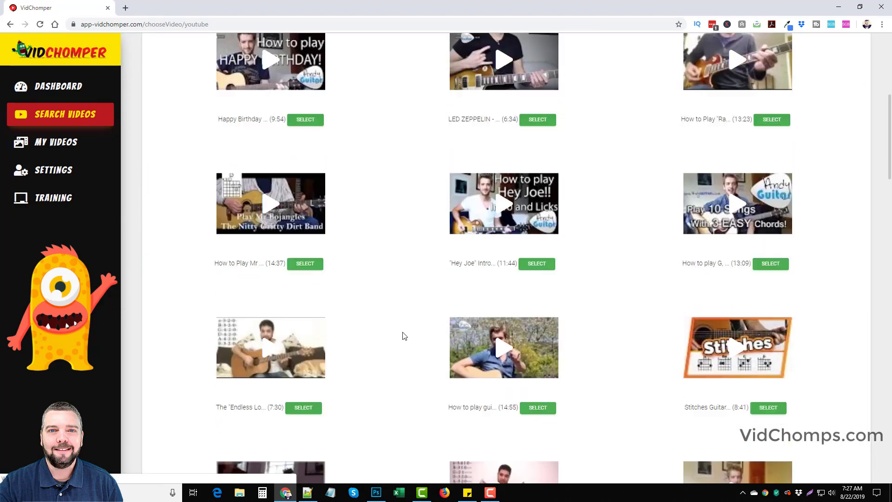
scroll(403, 336, down, 9)
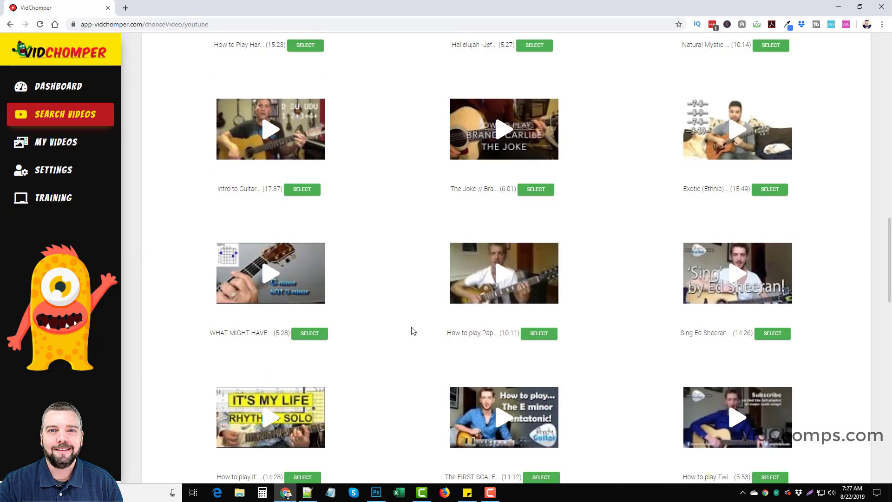
scroll(441, 338, up, 7)
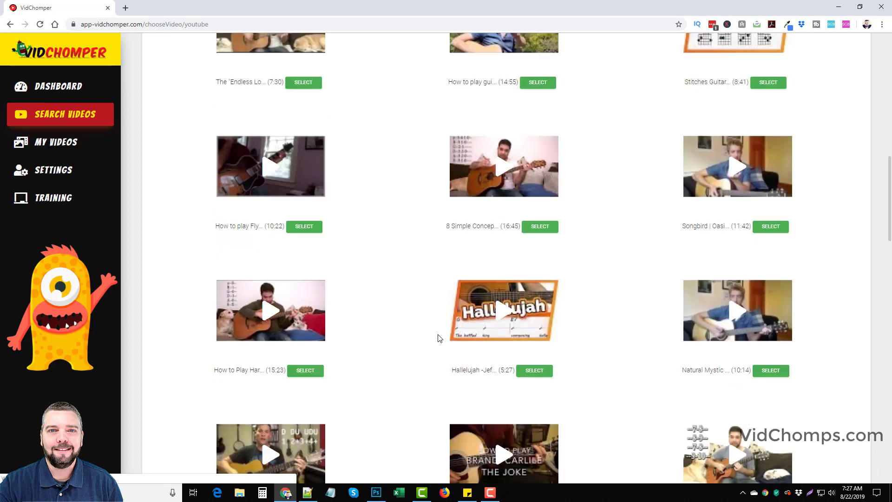
scroll(441, 339, up, 6)
scroll(440, 342, down, 2)
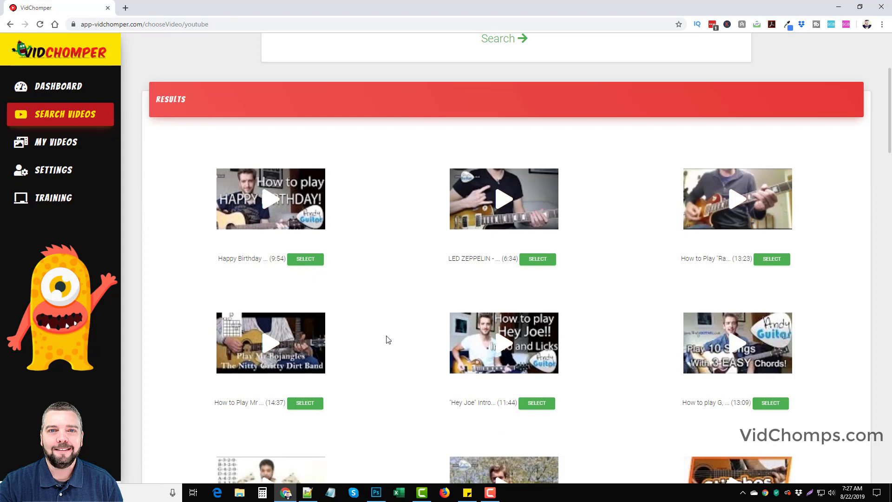
scroll(387, 345, up, 4)
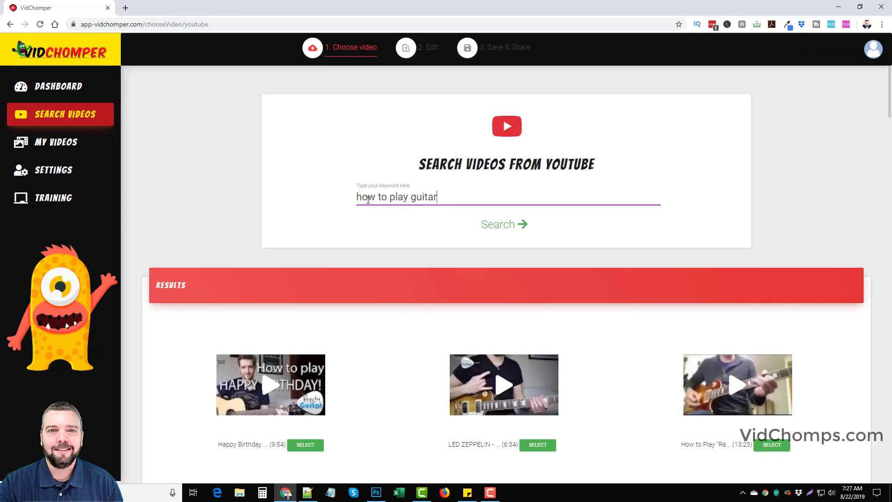
Copy the 'how to play guitar' keyword to the clipboard.
drag(439, 198, 366, 200)
click(441, 200)
drag(441, 200, 357, 200)
right_click(380, 204)
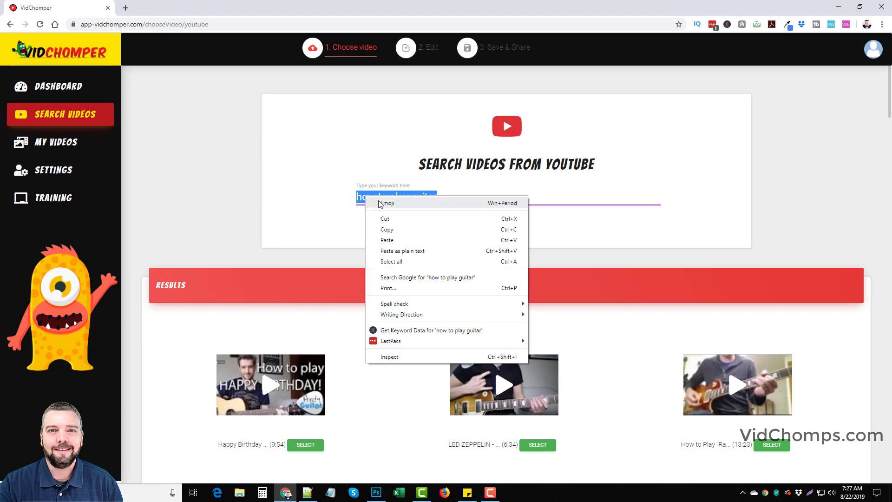
click(388, 229)
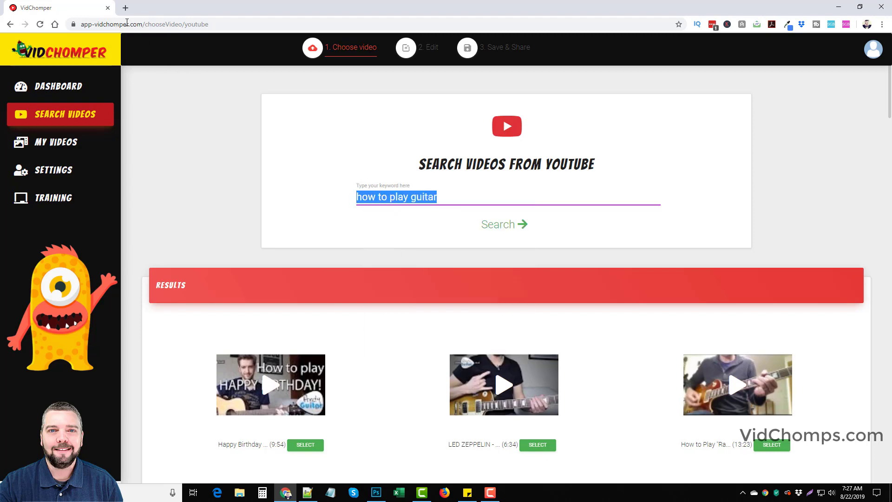
In a new YouTube tab, paste 'how to play guitar' and add 'for' to view suggestions.
click(126, 8)
right_click(324, 48)
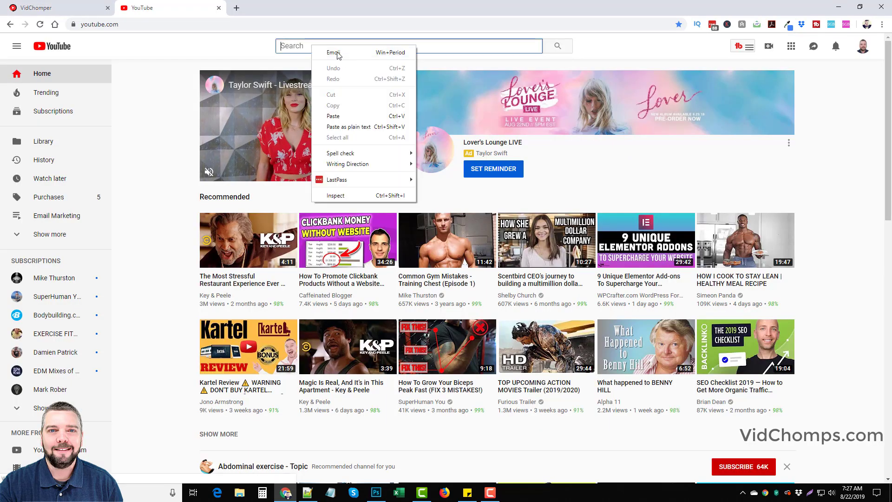
click(334, 115)
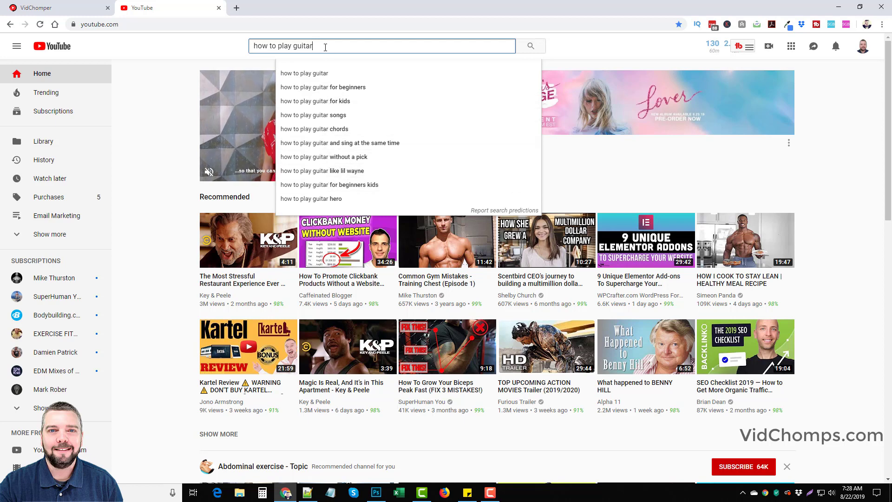
text(f)
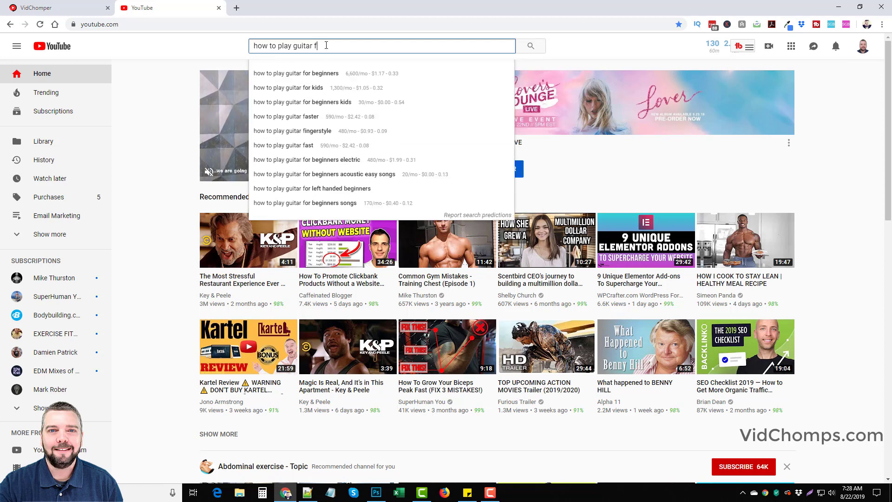
text(or)
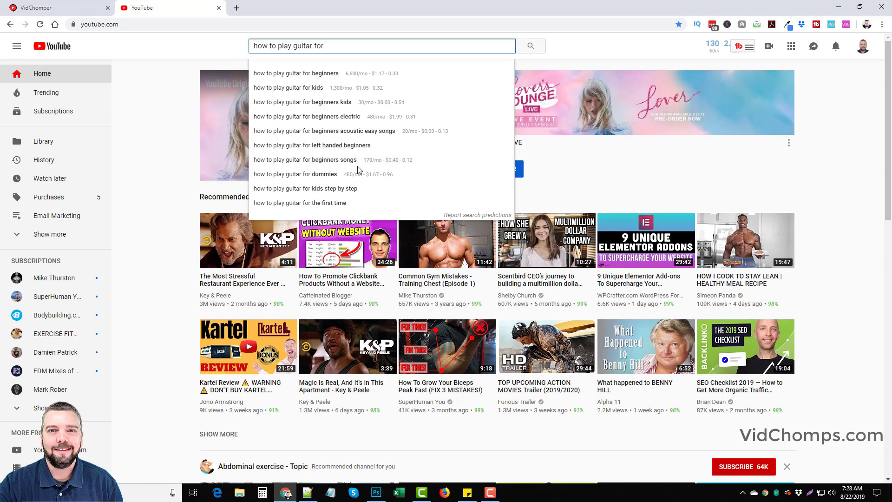
click(157, 157)
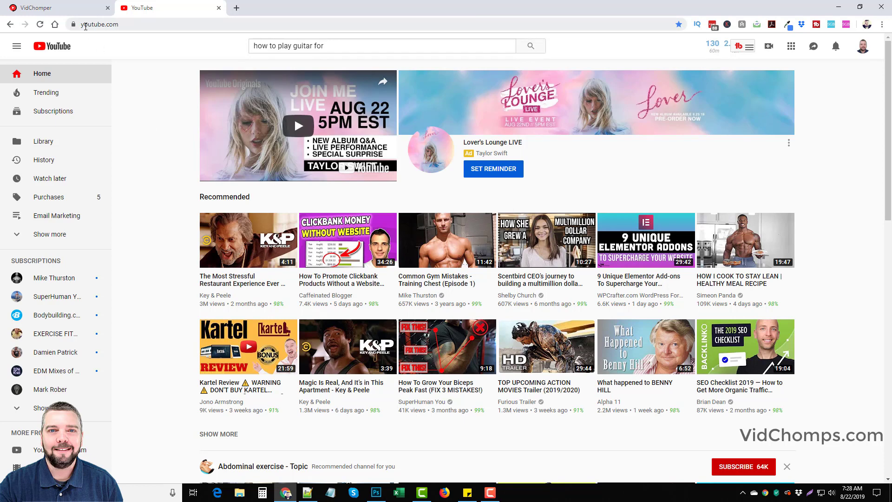
Back in VidChomper, replace the guitar keyword with 'flipping websites', search, and browse the results.
click(77, 10)
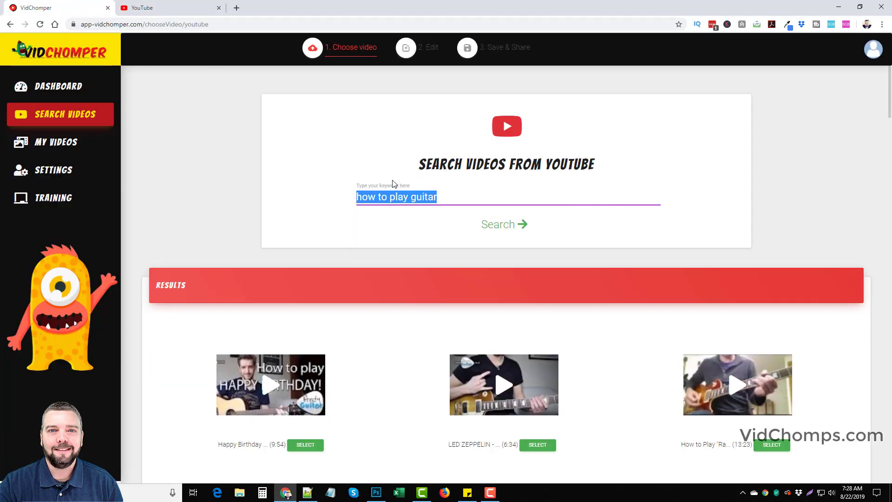
drag(448, 197, 342, 199)
key(BackSpace)
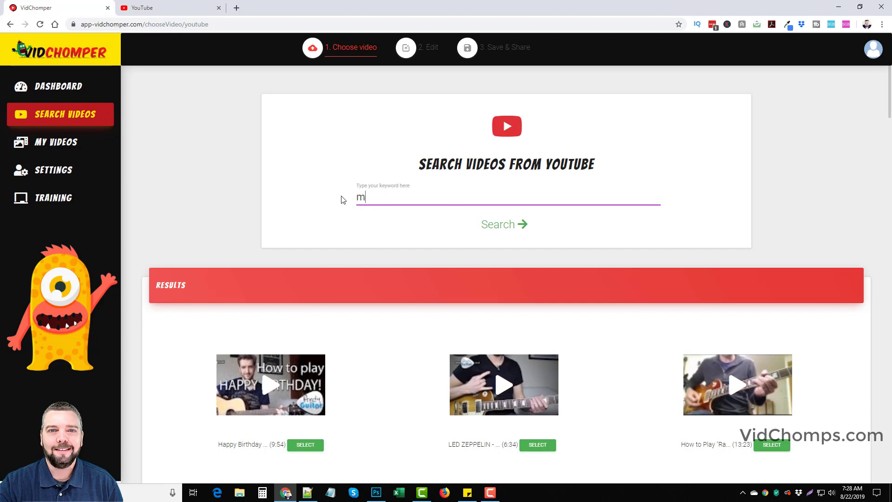
text(flipping websites)
key(Return)
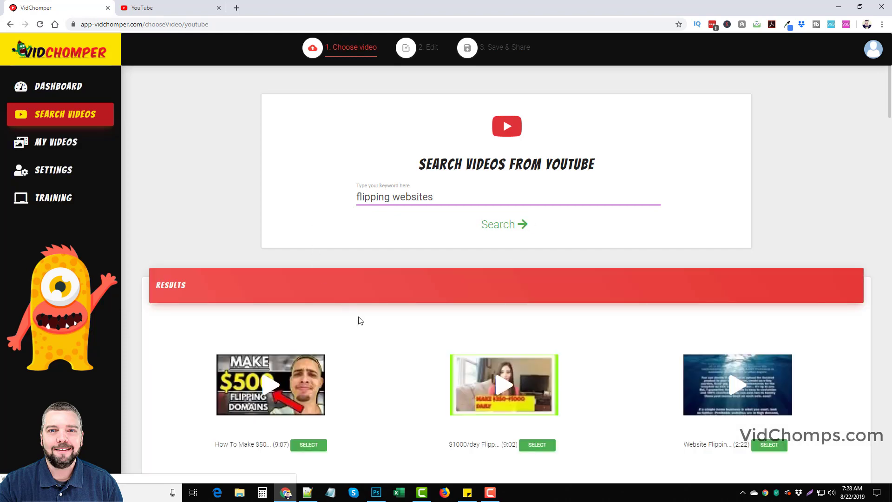
scroll(362, 320, down, 4)
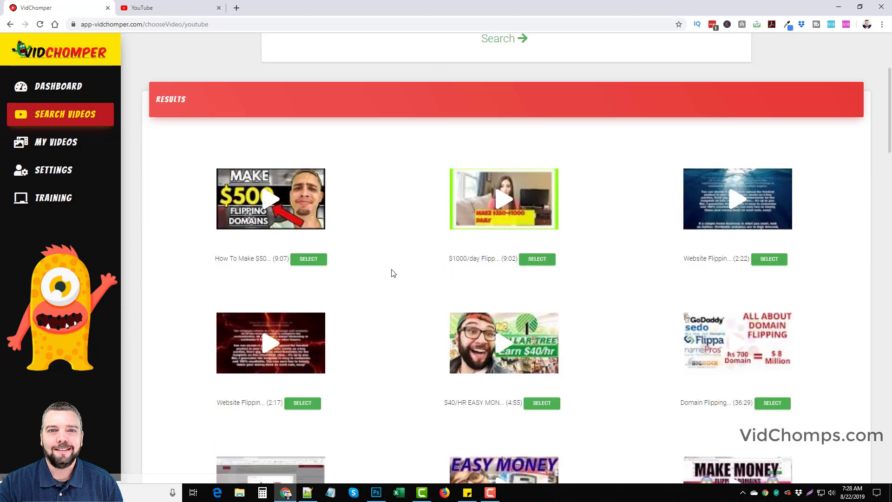
scroll(397, 293, down, 2)
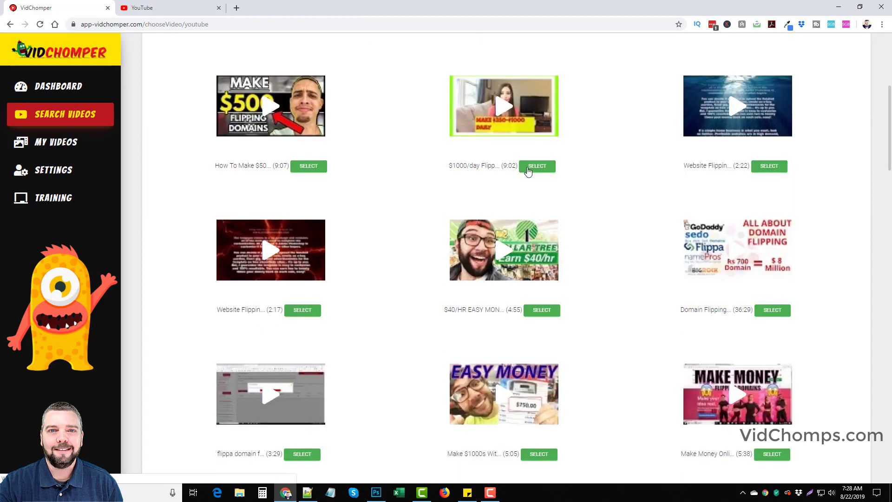
scroll(422, 266, down, 5)
scroll(408, 310, up, 8)
scroll(424, 314, up, 3)
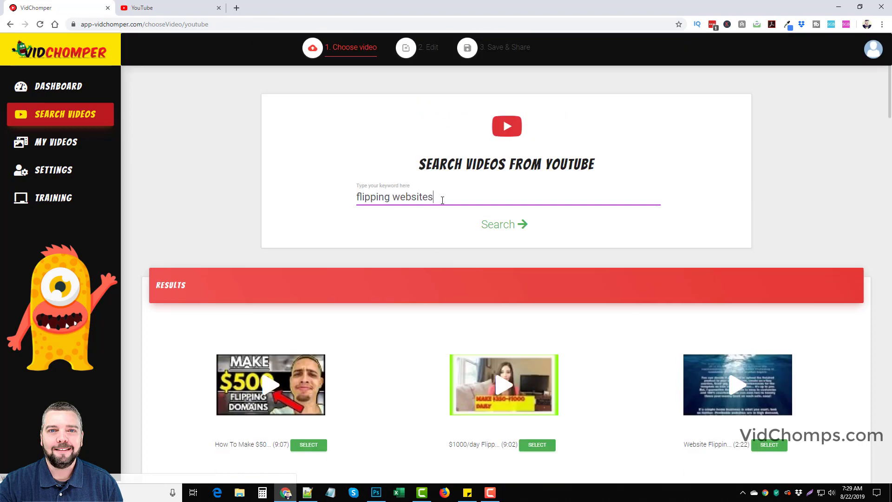
Replace the keyword with 'motivational music', search, and browse the results.
drag(445, 192, 346, 201)
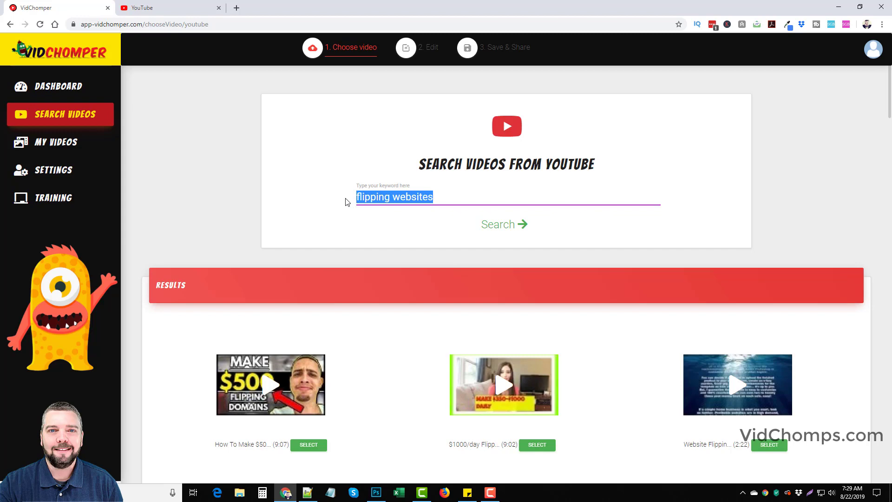
key(BackSpace)
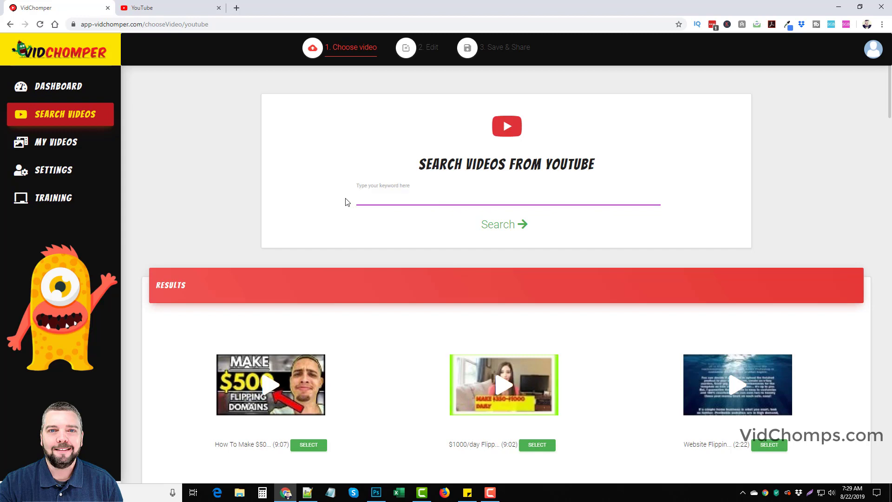
text(motivational music)
key(Return)
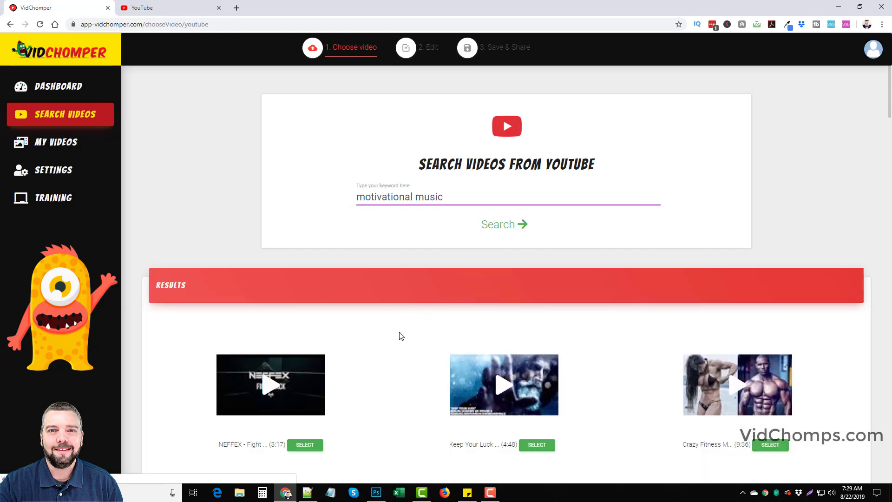
scroll(404, 331, down, 7)
scroll(404, 331, down, 8)
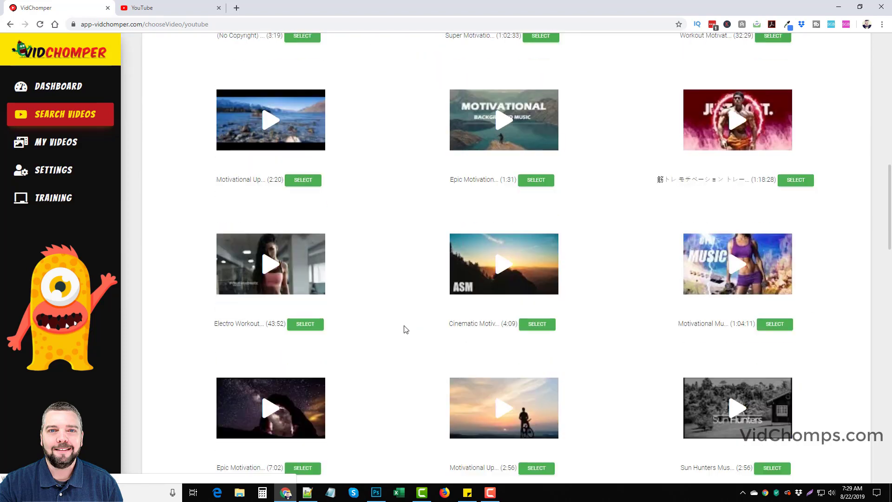
scroll(407, 348, up, 6)
scroll(409, 351, up, 3)
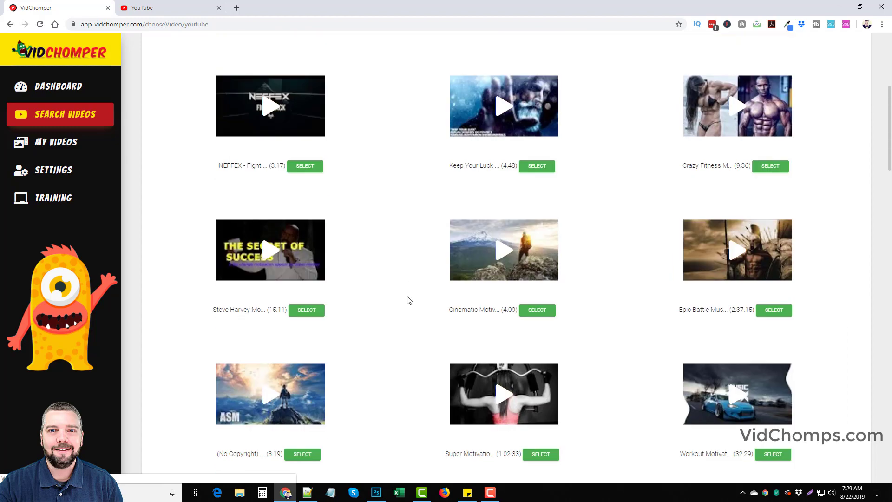
scroll(407, 301, up, 3)
scroll(408, 304, down, 2)
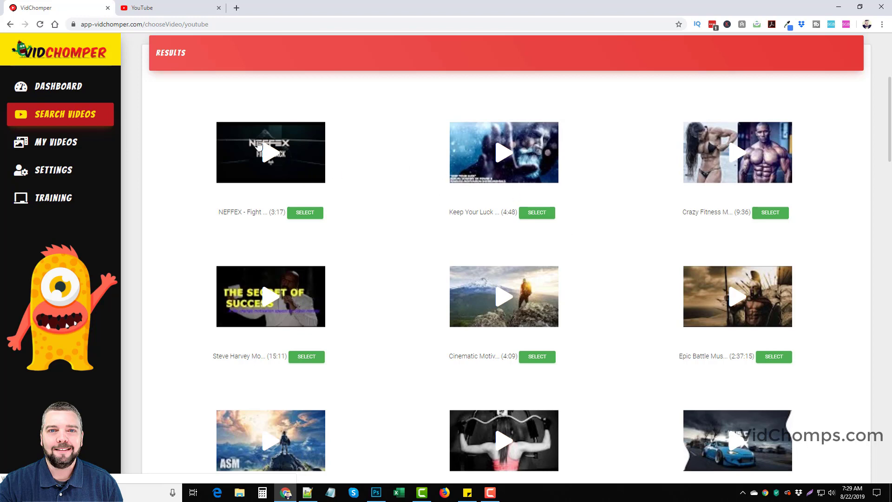
Select five clips for joining: NEFFEX, its neighbour, mountain hiker (4:09), mountain-top (3:19), lake (2:20).
click(304, 214)
click(533, 216)
scroll(421, 278, down, 3)
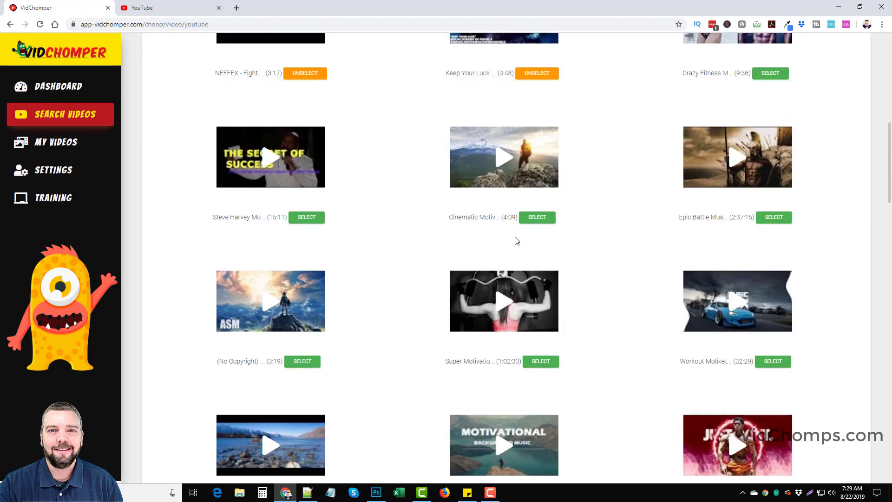
click(537, 218)
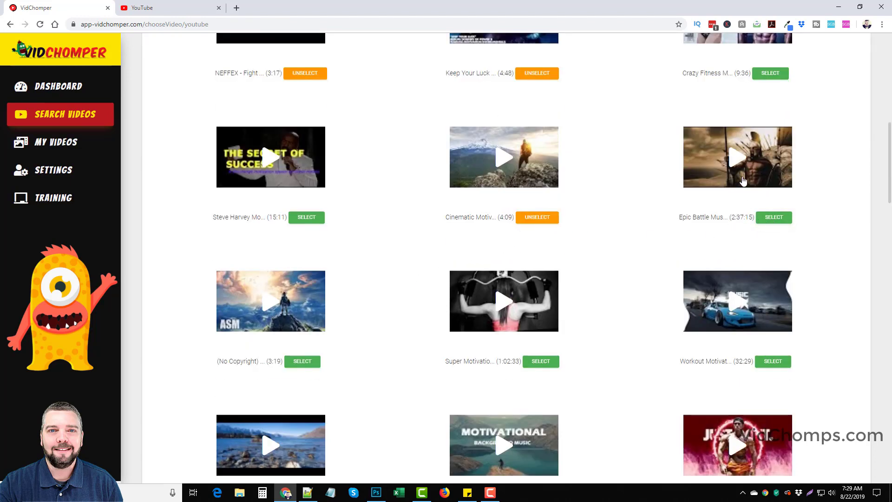
scroll(408, 312, down, 2)
click(306, 269)
scroll(667, 298, down, 2)
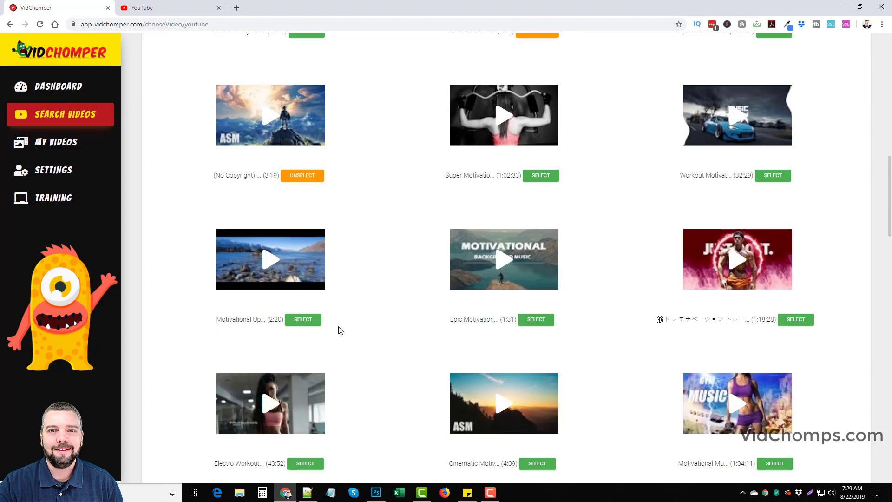
click(303, 319)
scroll(421, 322, up, 15)
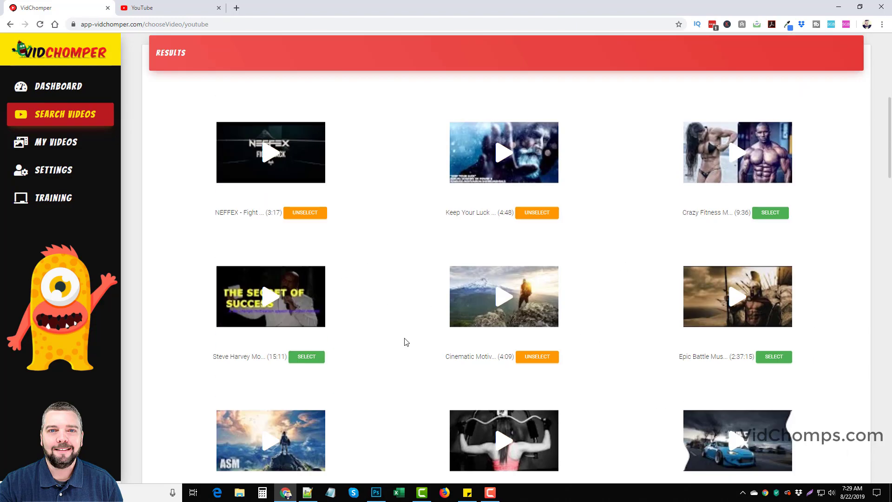
scroll(432, 321, down, 5)
scroll(392, 322, down, 1)
scroll(425, 300, up, 3)
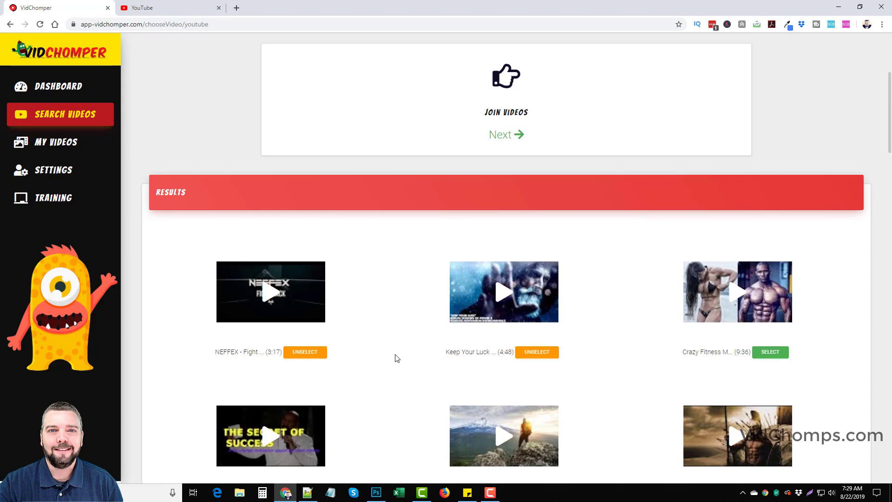
Replace the keyword with 'funny cats' and run the search.
scroll(413, 353, up, 4)
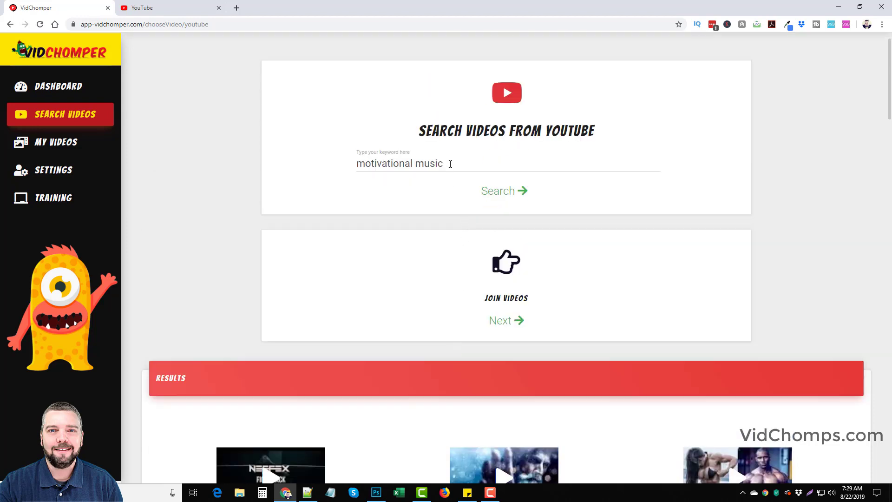
drag(449, 163, 344, 172)
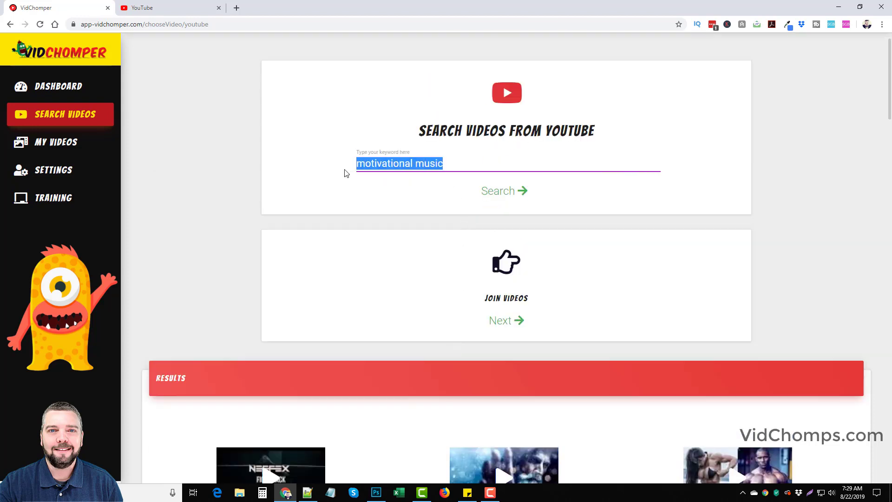
text(funny cats)
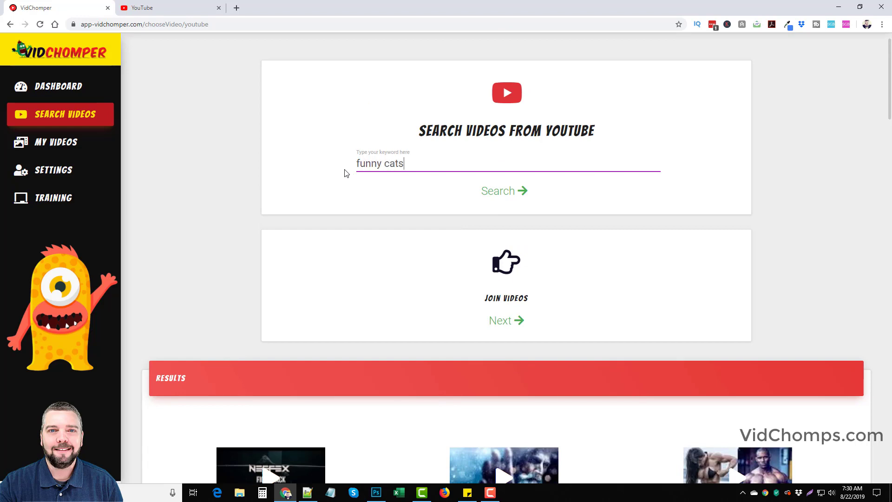
key(Return)
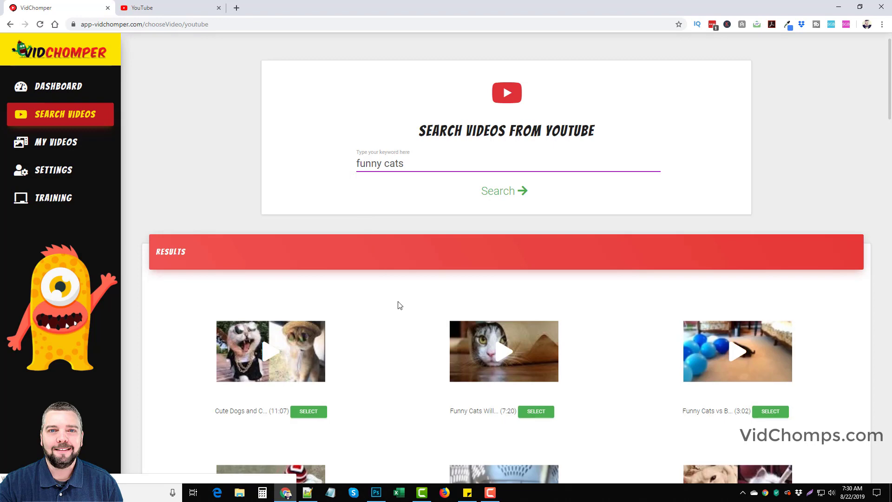
scroll(400, 309, down, 4)
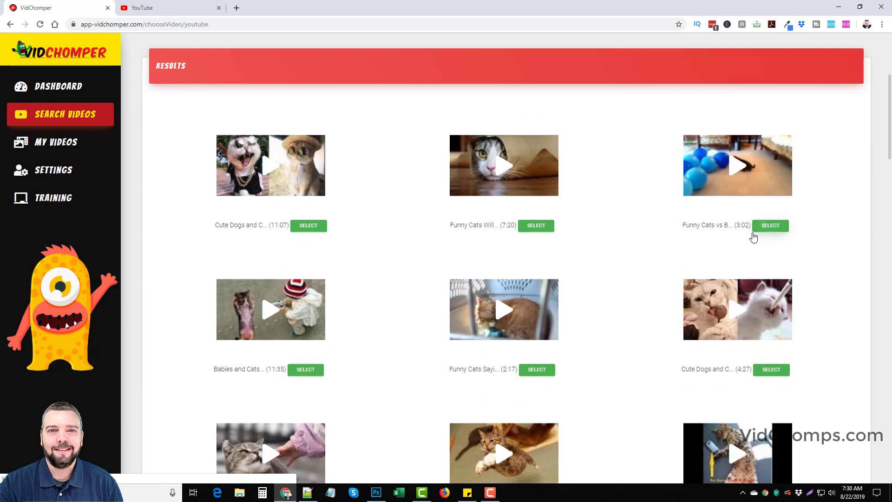
Select the cat clips with blue balls (3:02), in a carrier (2:17), and two white cats (4:27).
click(764, 226)
scroll(552, 357, down, 5)
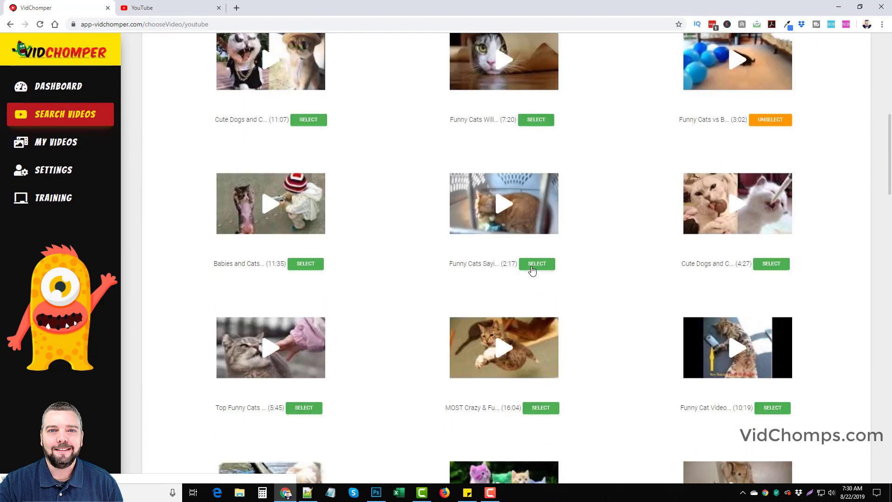
scroll(604, 279, down, 4)
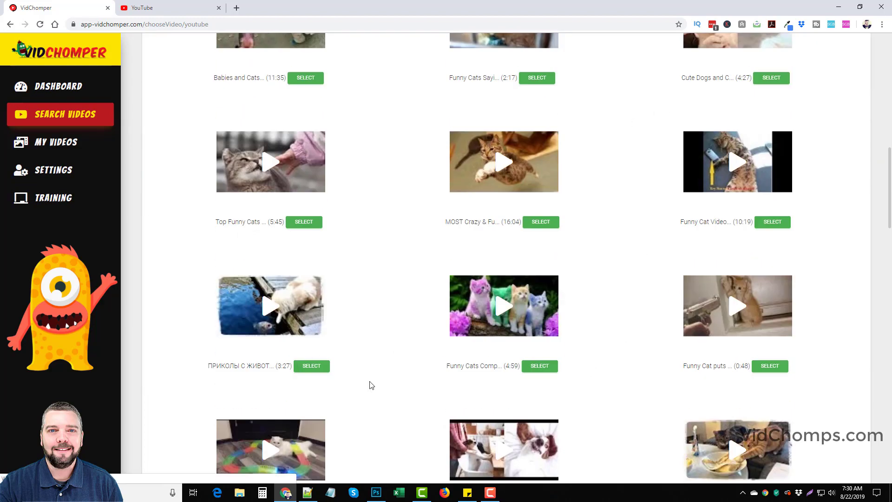
scroll(455, 370, down, 6)
scroll(395, 316, up, 12)
scroll(403, 328, up, 4)
scroll(422, 301, down, 4)
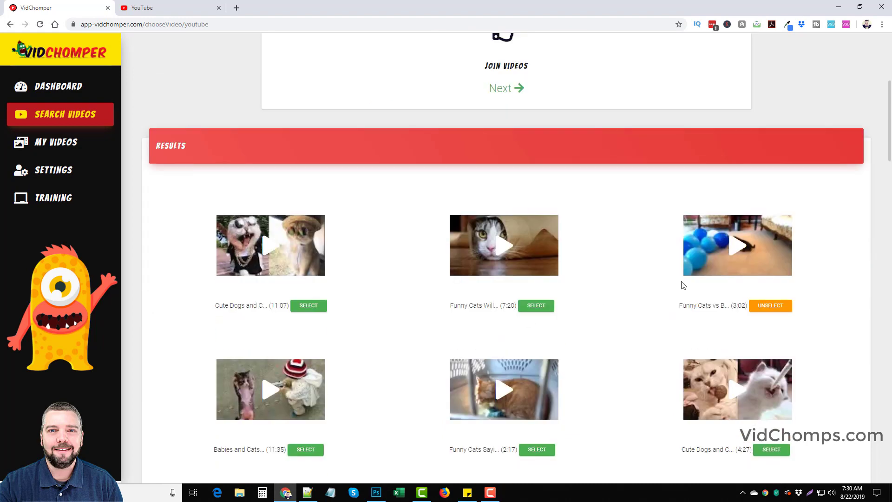
scroll(420, 304, down, 3)
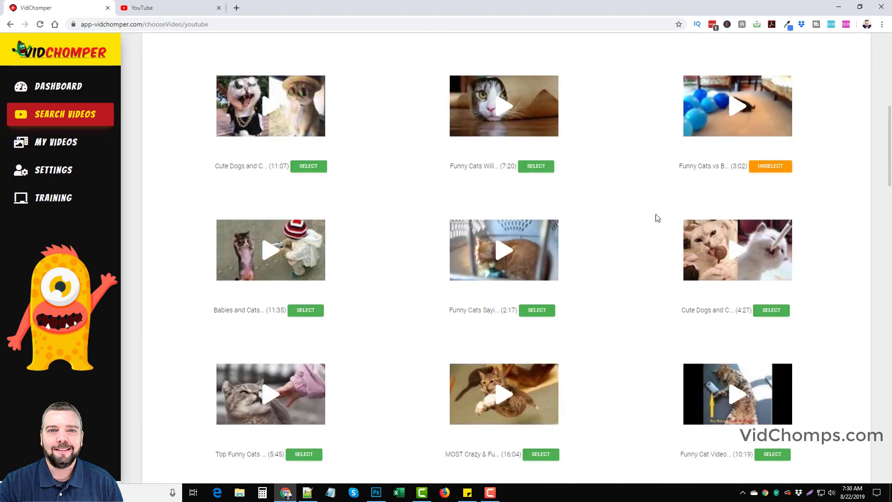
click(543, 313)
click(765, 314)
Also select the cat-by-the-water clip, the 2:33 clip, and the 'r u serious' clip (1:08).
scroll(629, 328, down, 4)
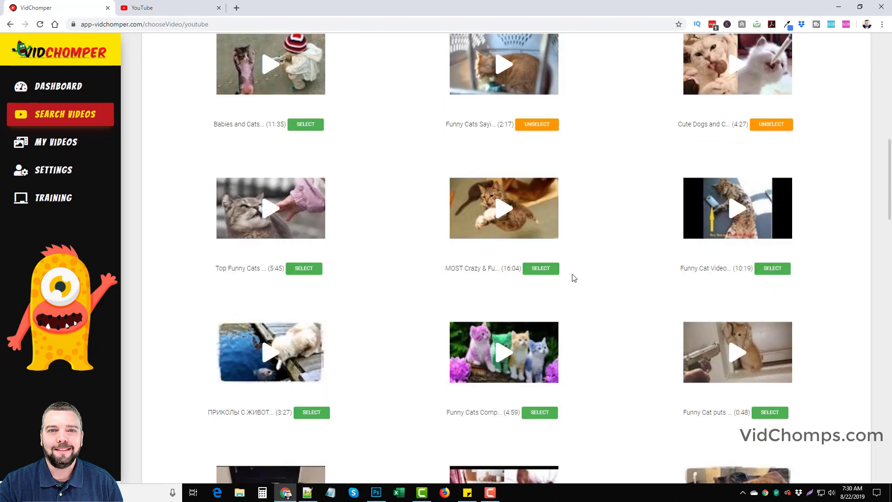
scroll(604, 320, down, 2)
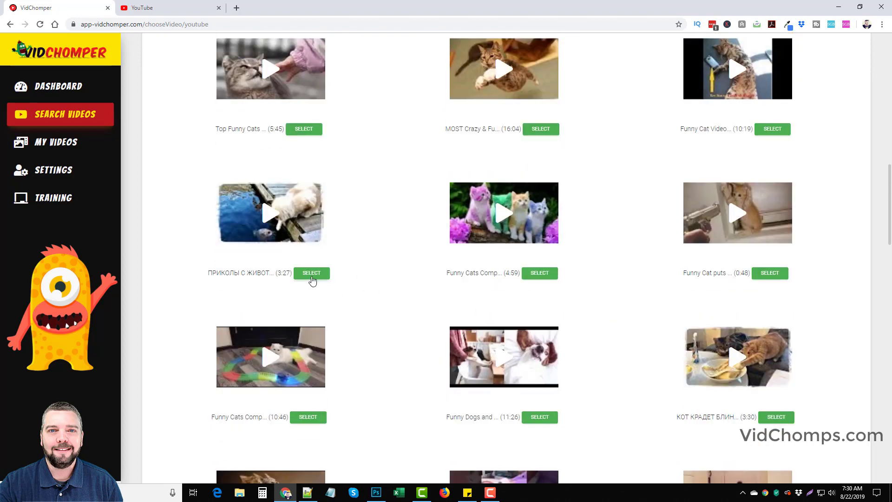
click(312, 273)
scroll(412, 308, down, 3)
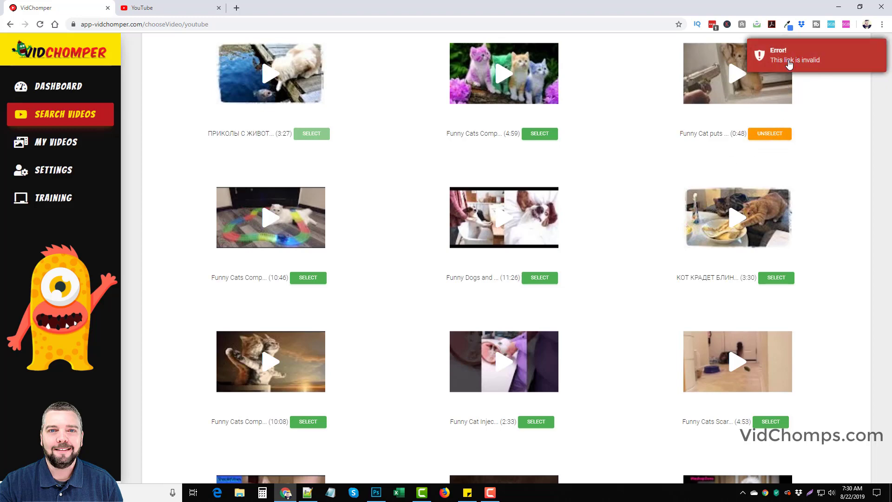
scroll(403, 270, down, 4)
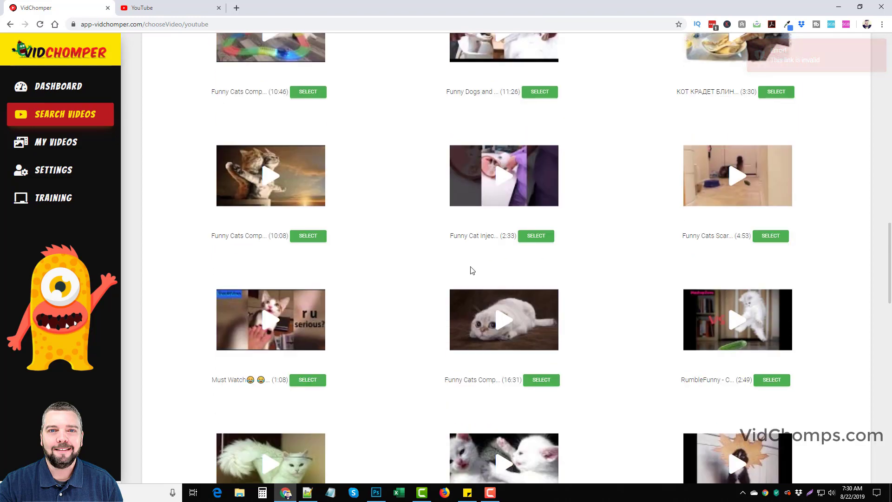
click(536, 236)
scroll(394, 297, down, 4)
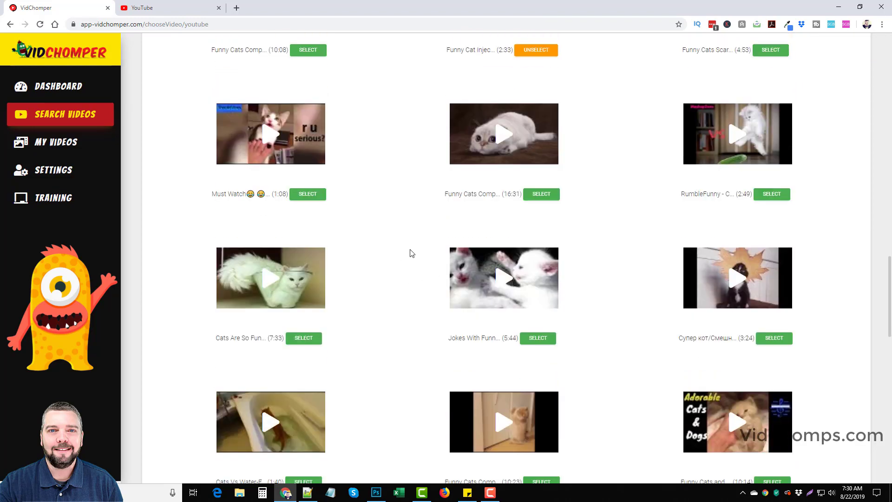
click(314, 195)
scroll(420, 251, up, 15)
scroll(604, 248, up, 4)
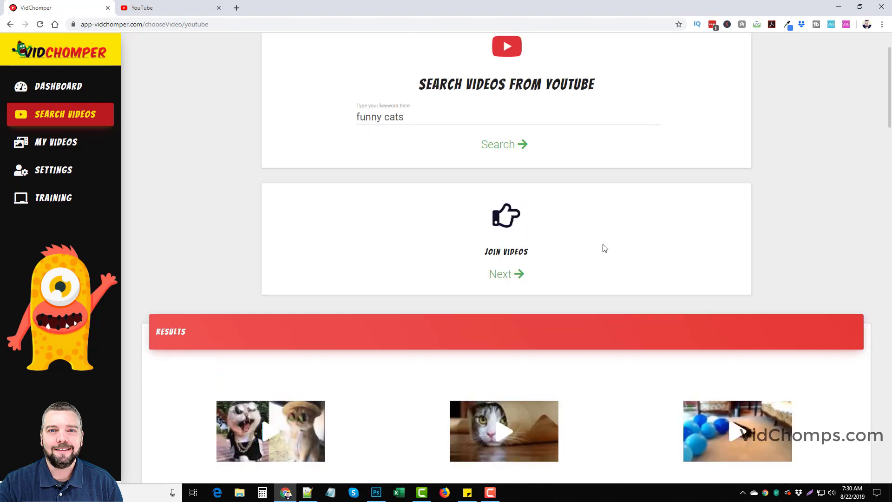
Move the kitten clip below the tall clip and join everything into the 14:12 'Funny cats' video.
click(503, 277)
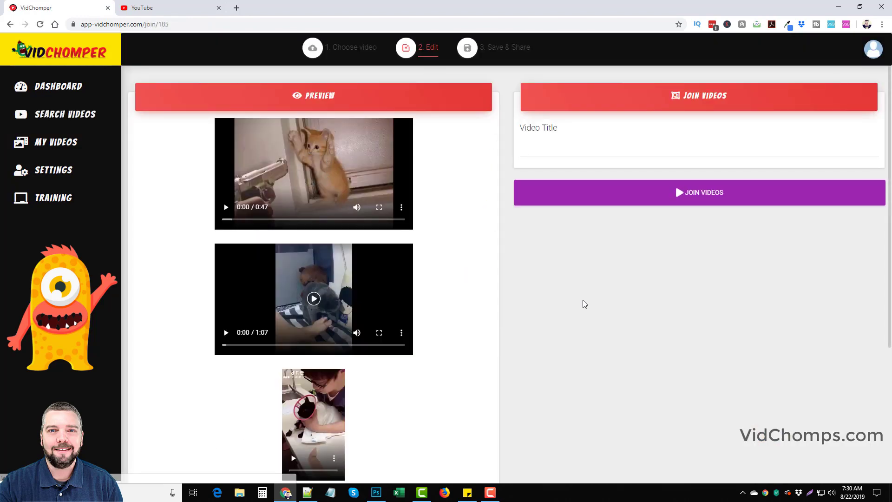
scroll(369, 341, down, 4)
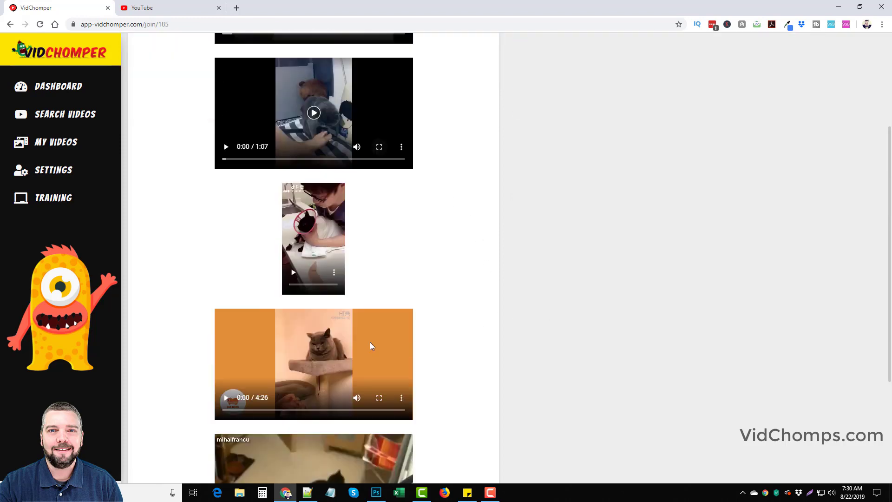
scroll(369, 339, down, 5)
scroll(367, 338, up, 10)
drag(321, 288, 335, 218)
scroll(360, 279, down, 5)
scroll(343, 260, up, 5)
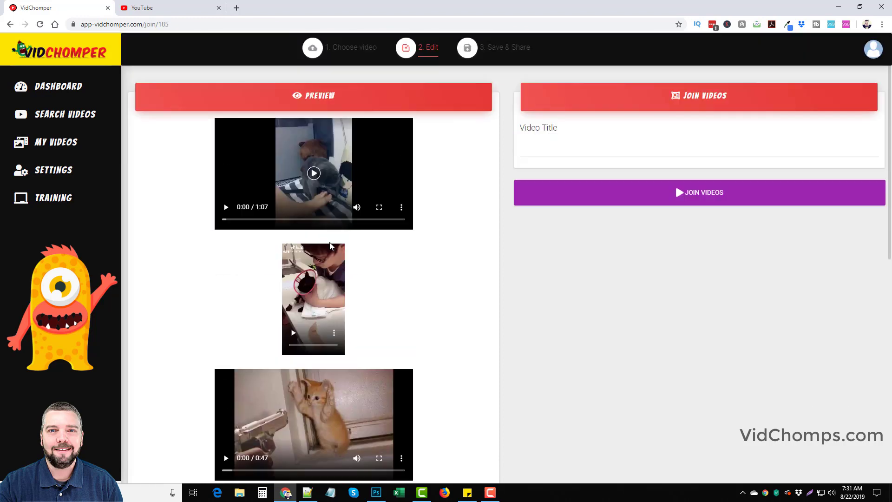
click(679, 191)
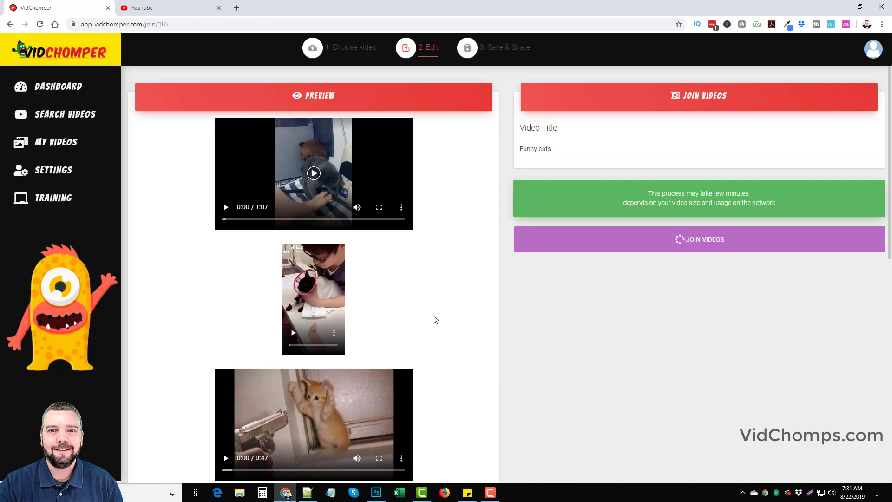
scroll(347, 306, down, 4)
scroll(397, 344, up, 4)
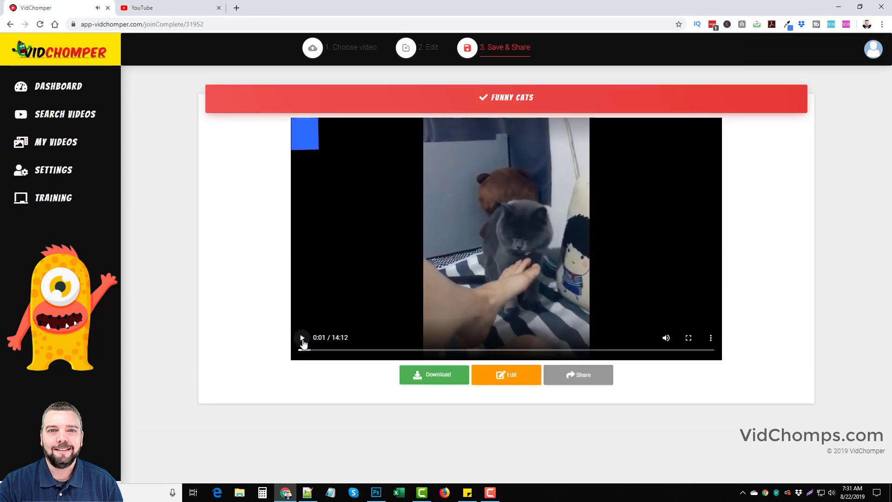
Open trimming for the joined cat video and pause its preview.
click(302, 338)
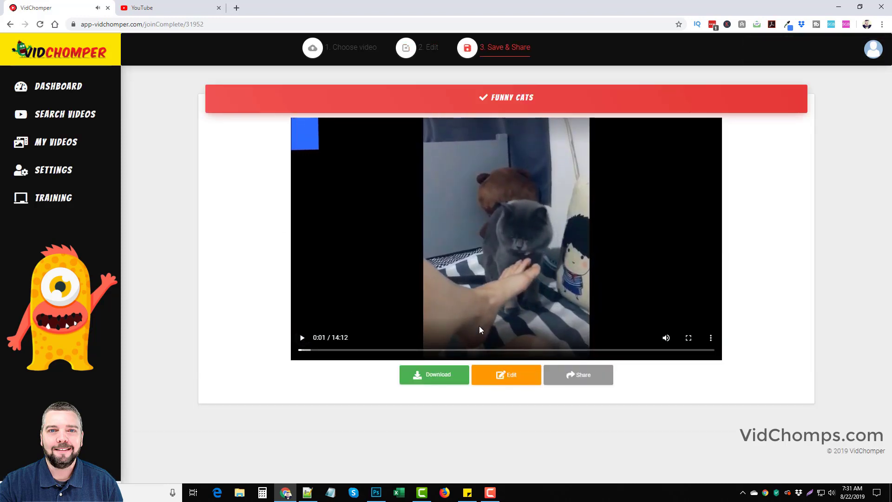
click(514, 383)
click(446, 405)
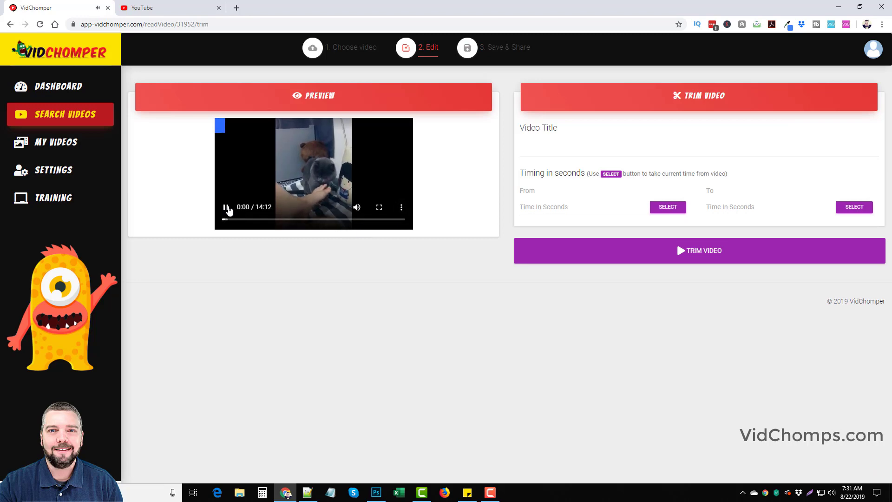
click(226, 207)
click(832, 492)
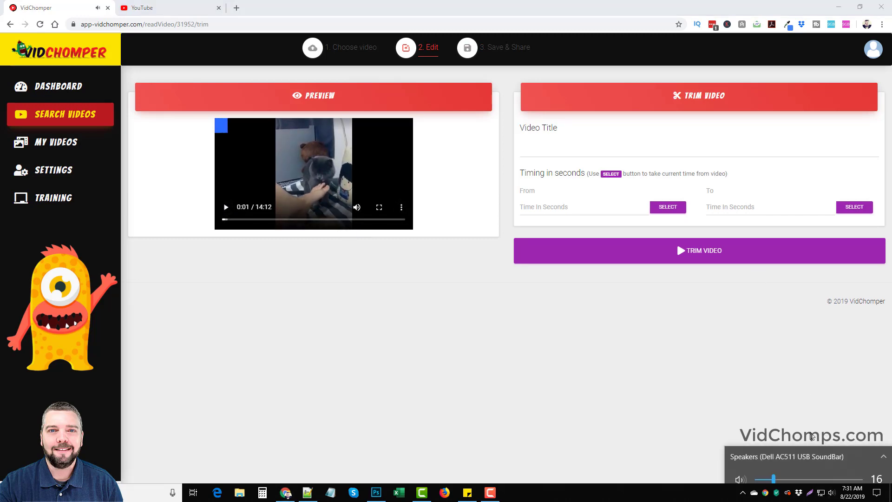
click(566, 359)
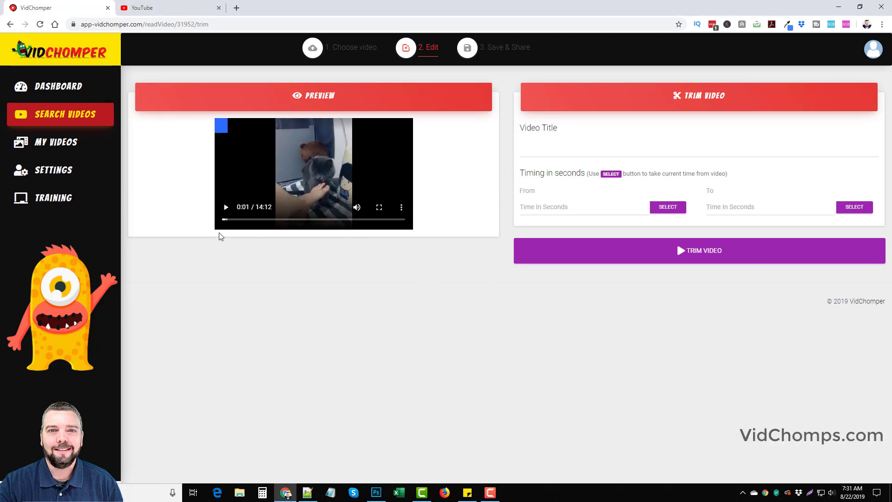
Trim the clip to run from 40.82 s to 285.83 s.
click(232, 219)
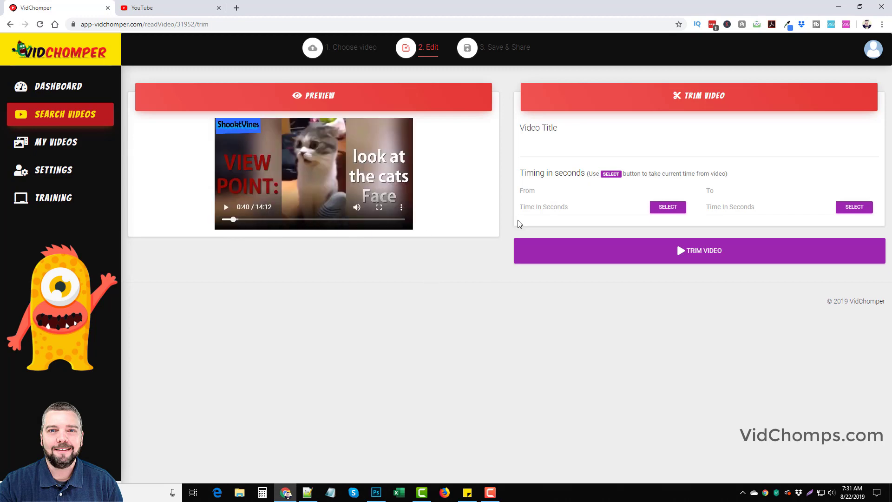
click(667, 207)
drag(232, 219, 277, 219)
click(284, 220)
click(854, 207)
click(698, 256)
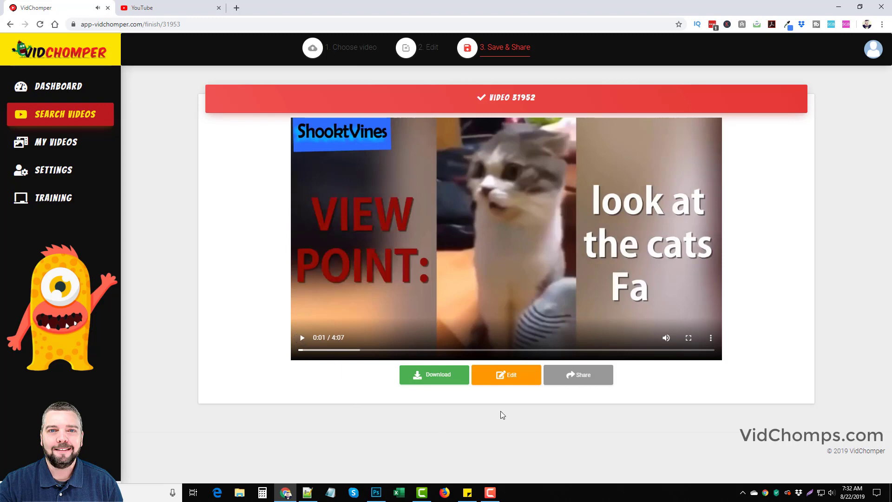
Start an outro for the trimmed video with a 7-second duration.
click(508, 373)
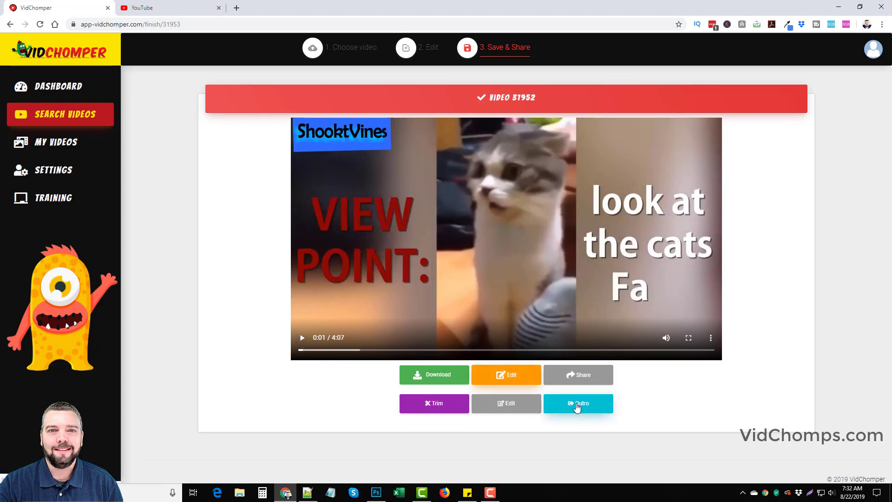
click(578, 403)
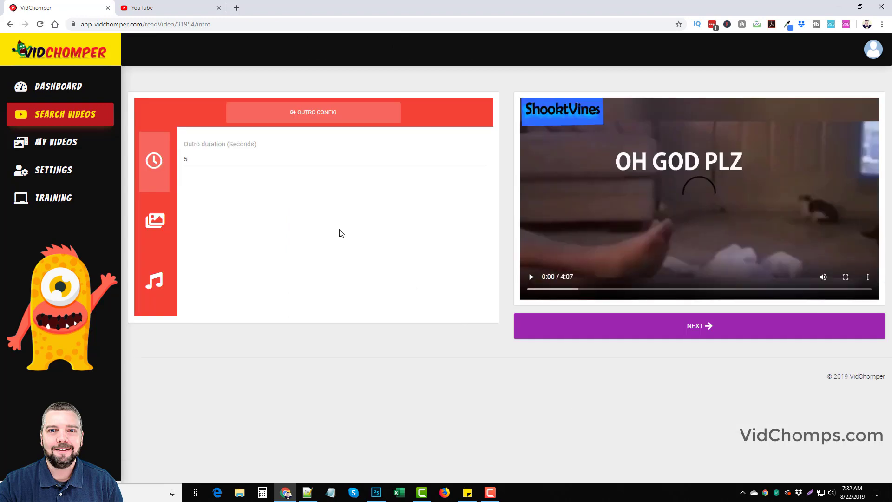
click(635, 276)
click(483, 158)
click(483, 158)
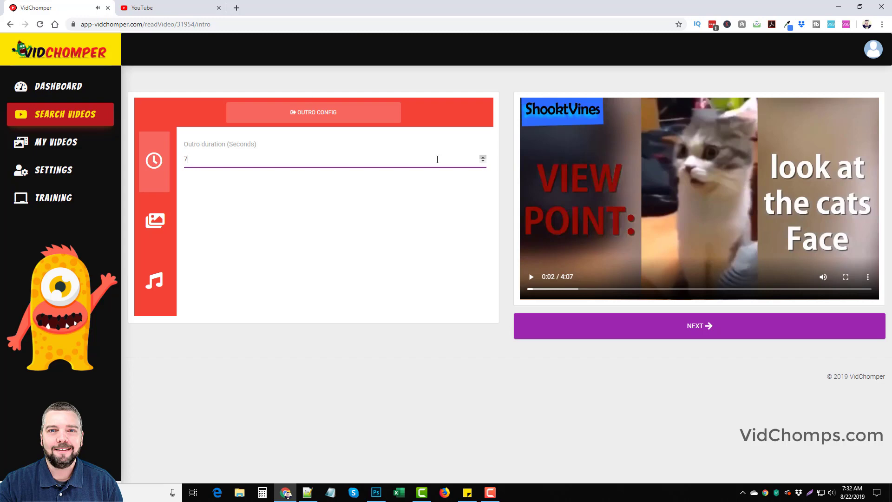
Give the outro a plain blue background and enable music.
click(155, 220)
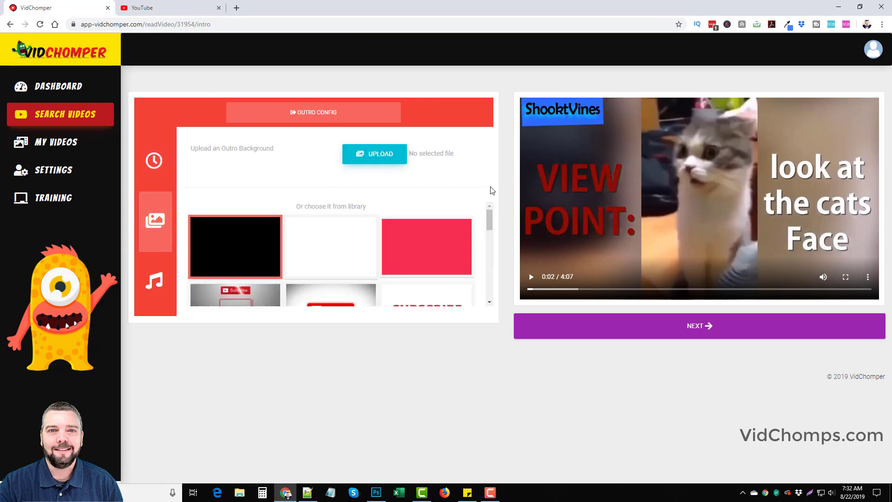
scroll(490, 213, down, 2)
scroll(491, 213, up, 2)
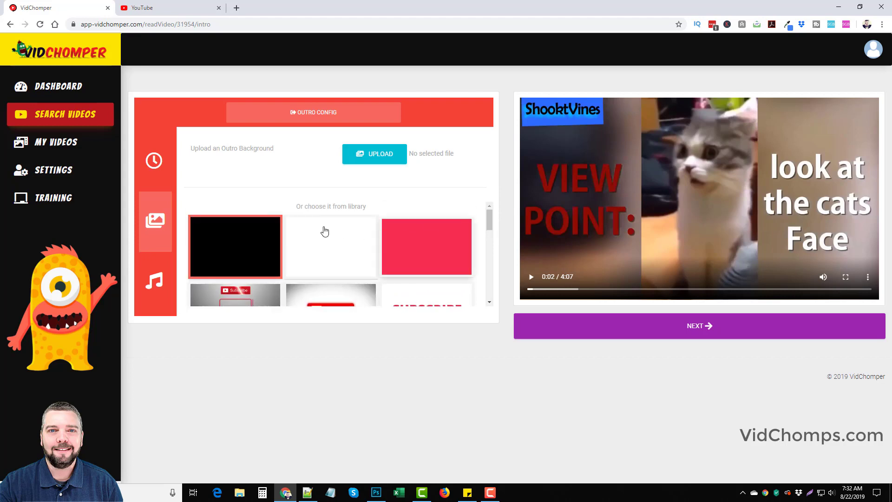
drag(490, 219, 489, 297)
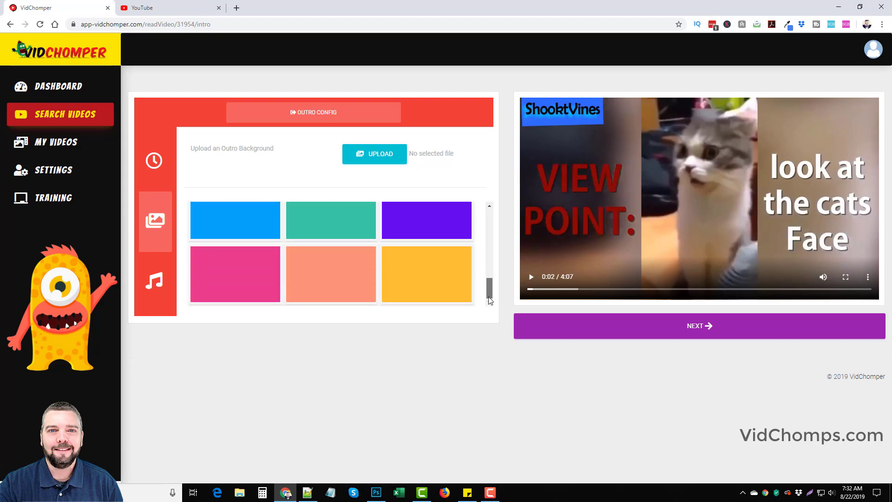
click(237, 217)
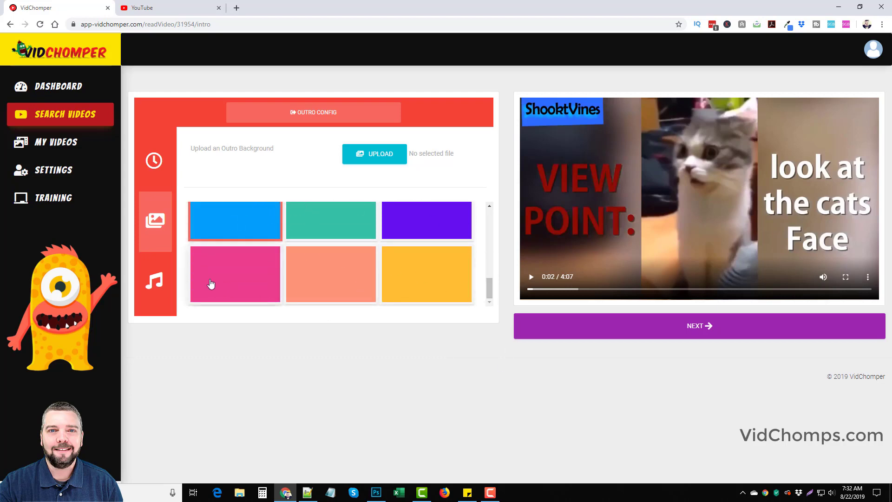
click(160, 281)
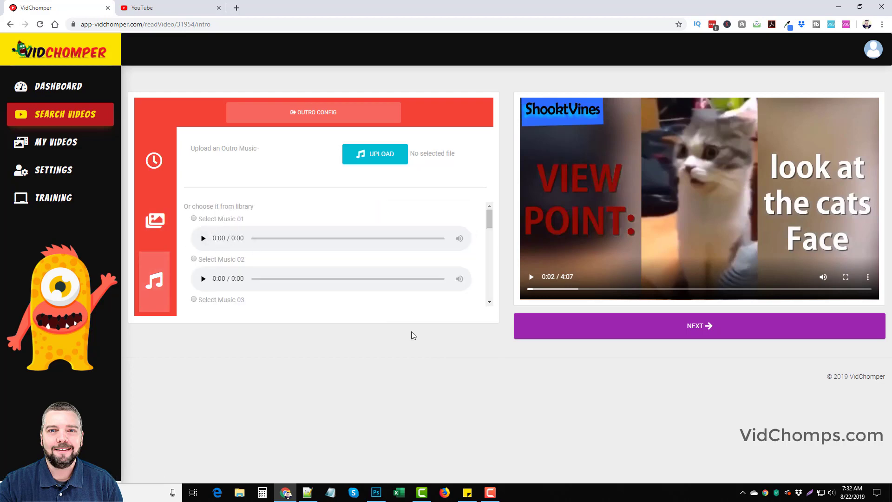
click(695, 327)
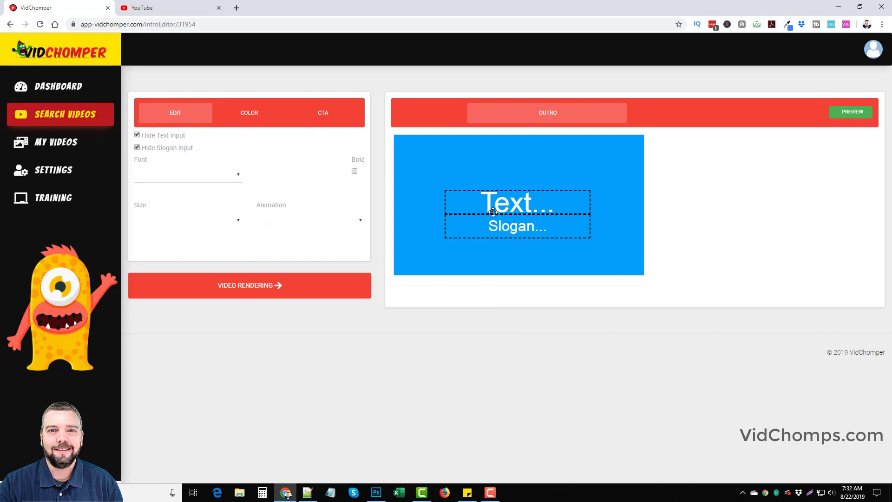
Move the Text box up to the top of the outro and review font and animation choices.
drag(493, 212, 518, 185)
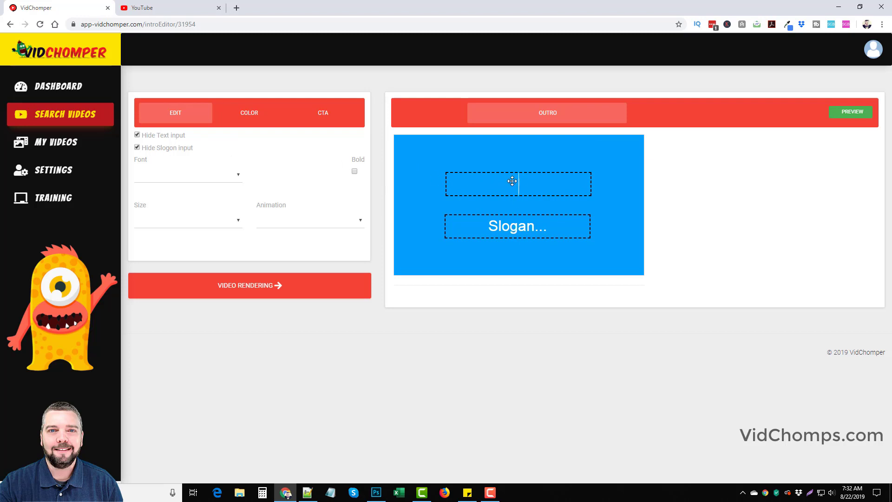
click(237, 175)
click(342, 220)
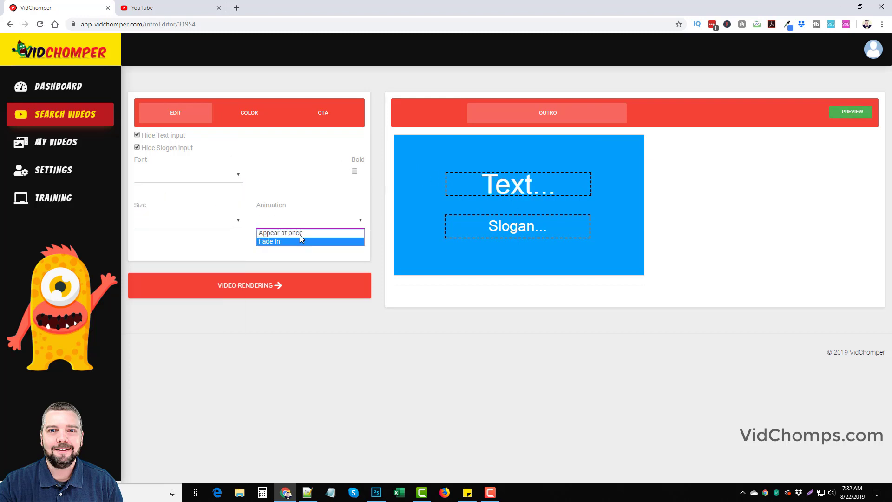
click(305, 329)
Review the colour settings and the CTA arrows, buttons and characters graphics.
click(249, 115)
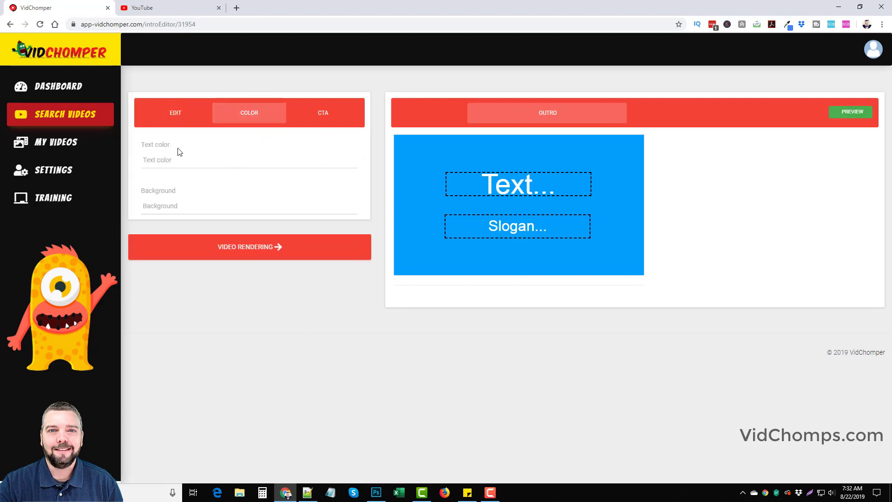
click(323, 116)
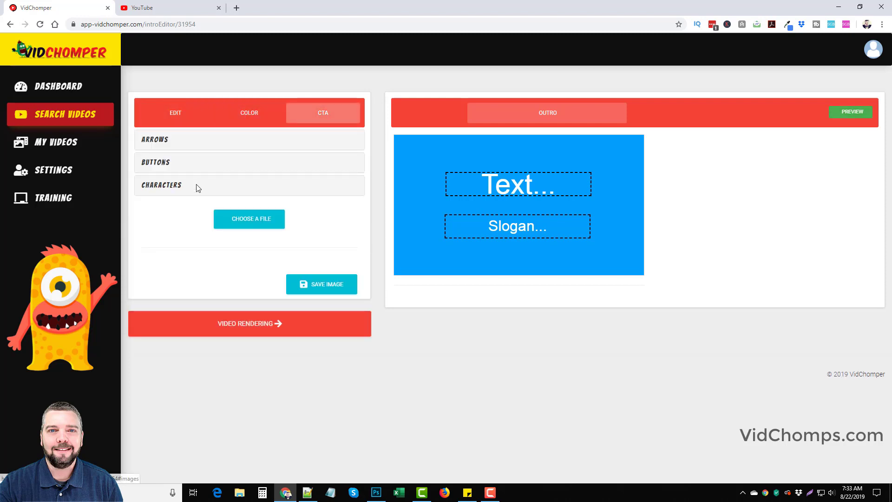
click(168, 142)
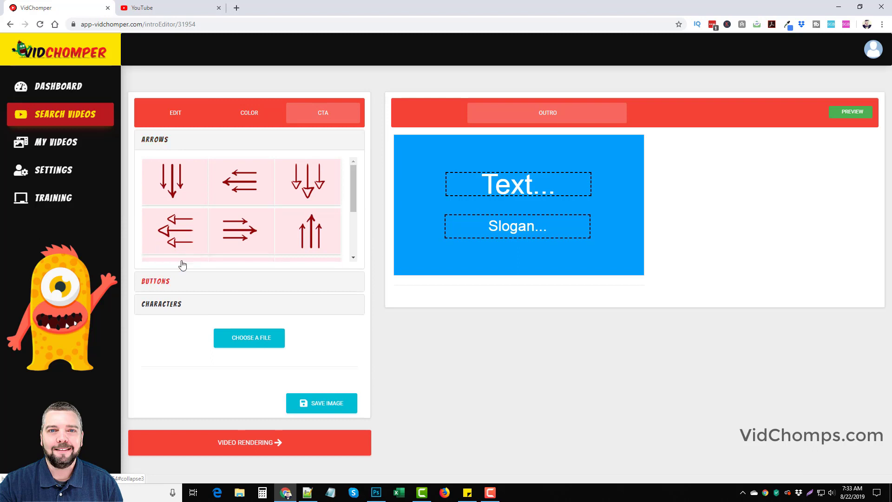
click(209, 277)
scroll(273, 213, down, 1)
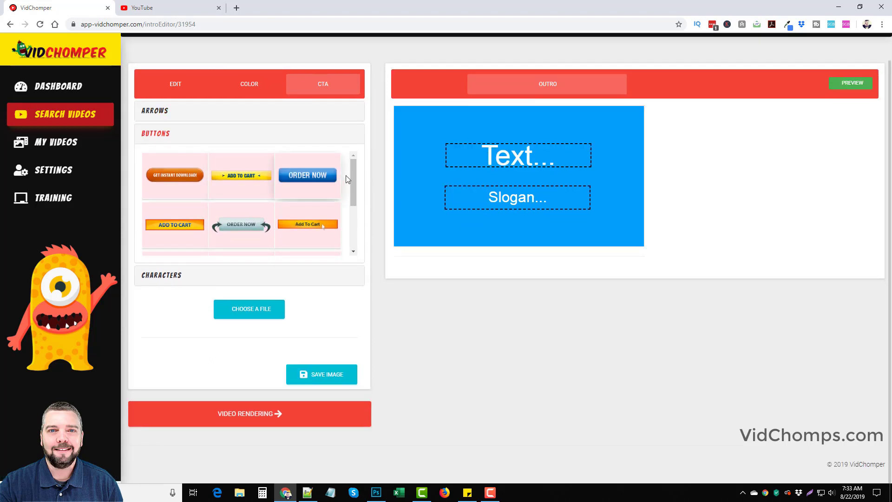
drag(353, 166, 353, 207)
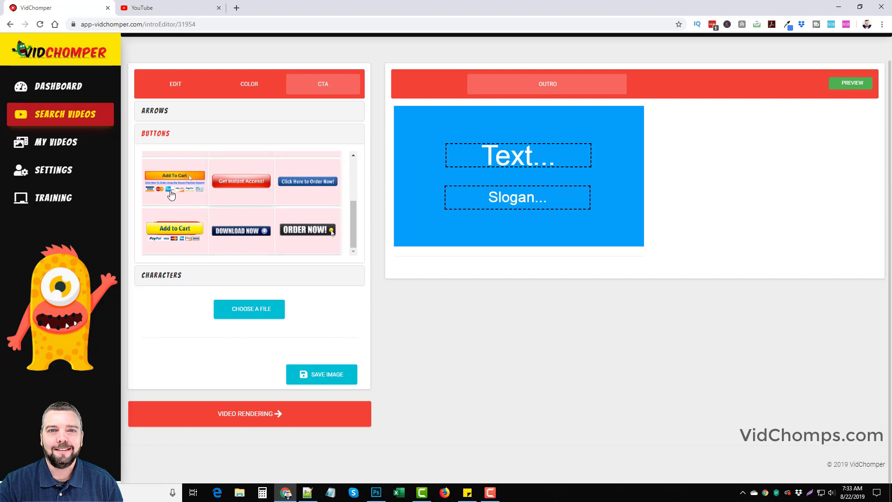
click(170, 277)
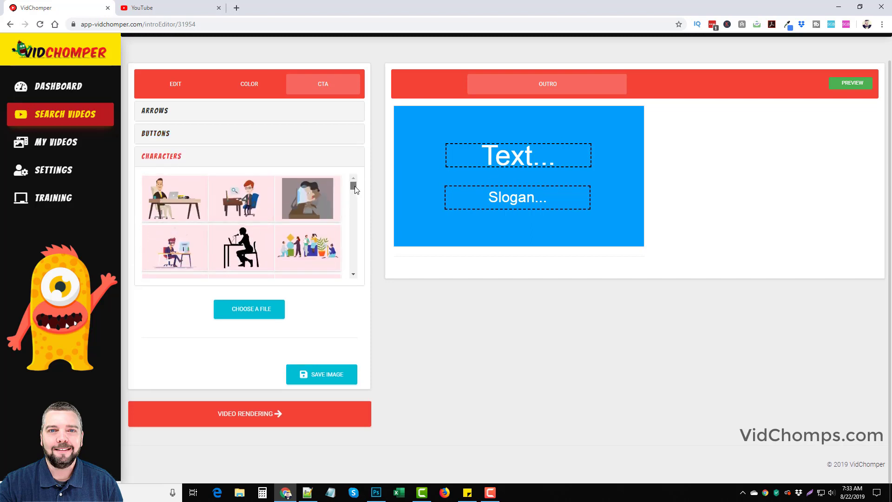
drag(353, 186, 355, 264)
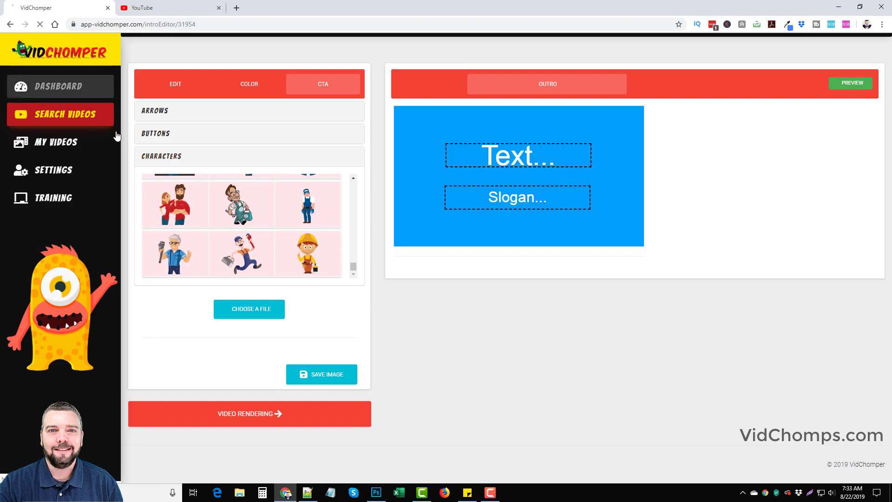
Start a new video from the dashboard and search YouTube for 'tea diet'.
click(69, 90)
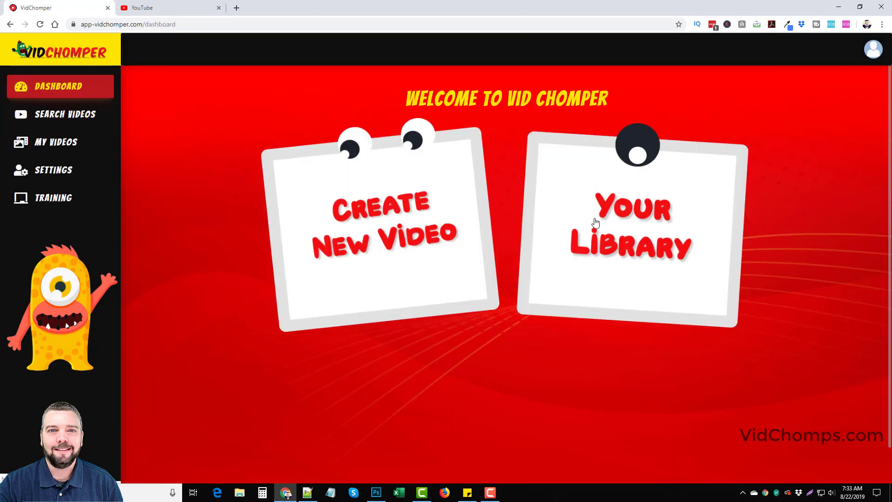
click(401, 219)
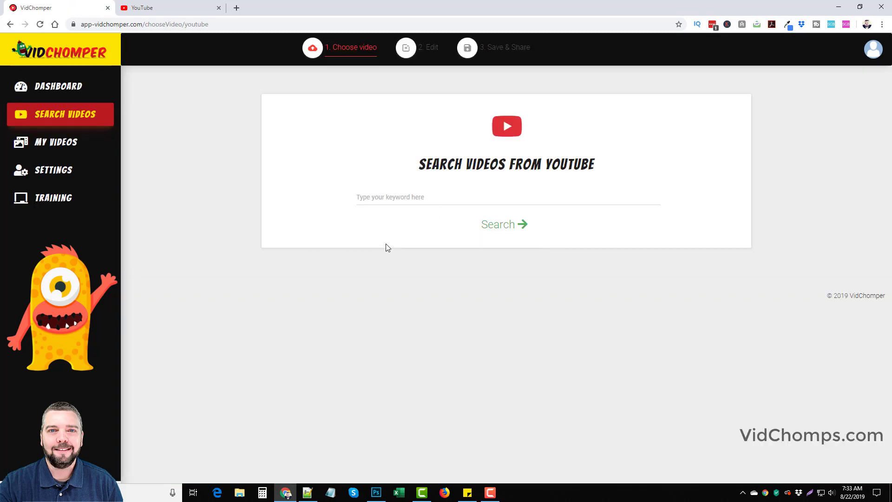
click(392, 198)
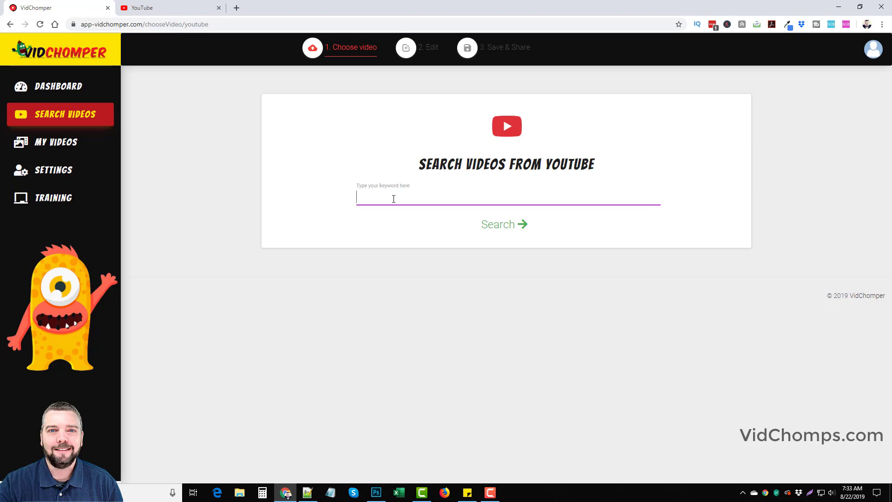
text(tea diet)
key(Return)
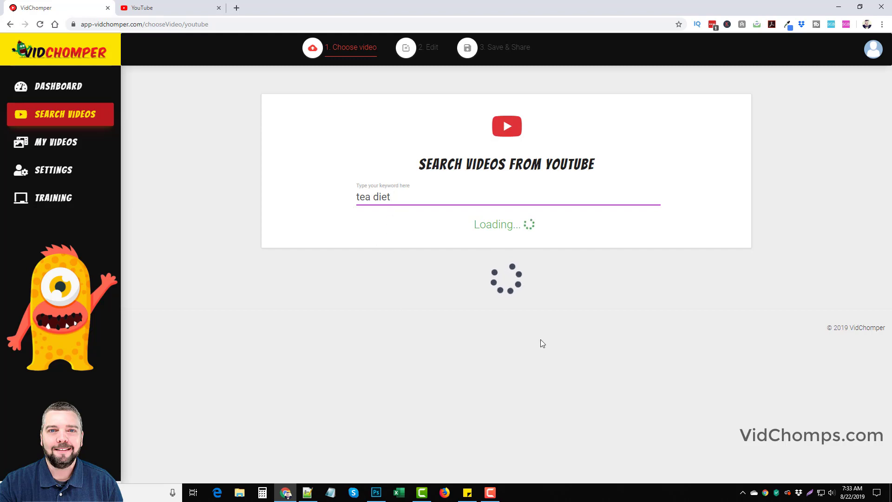
Select the red tea detox and 2:02 diet videos and join them.
scroll(350, 313, down, 3)
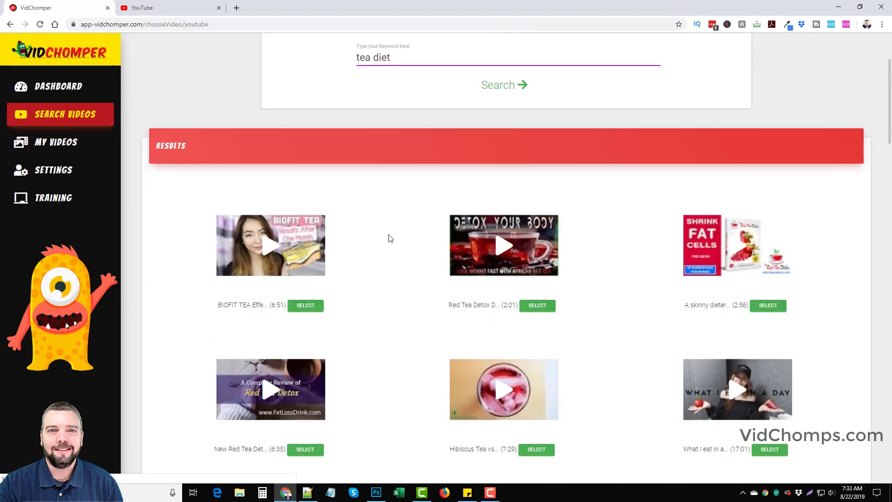
scroll(337, 245, down, 2)
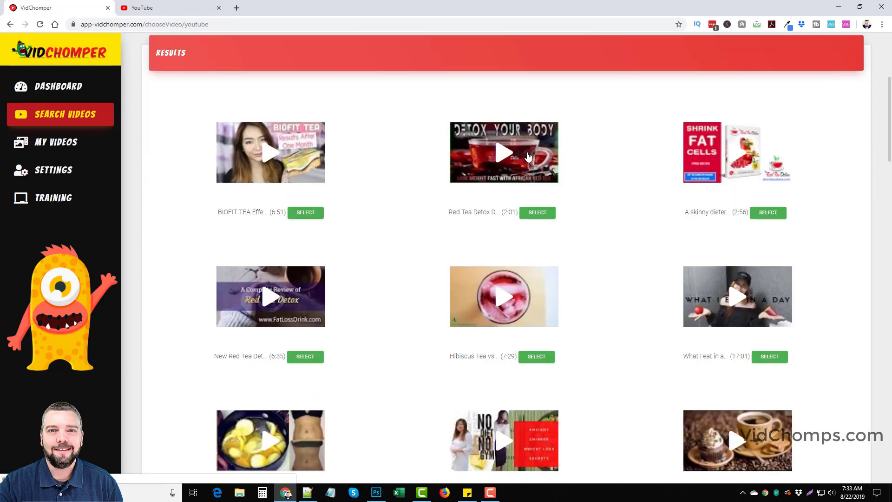
click(535, 213)
scroll(390, 292, down, 6)
scroll(398, 301, down, 3)
scroll(394, 274, down, 3)
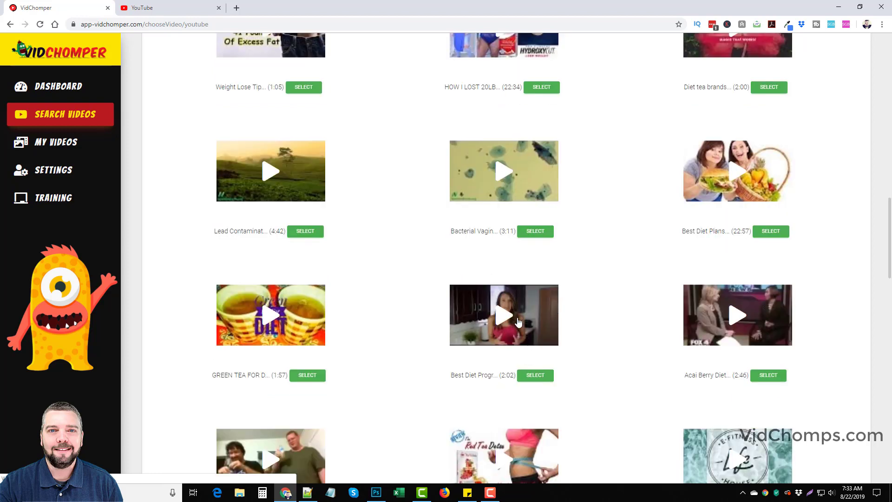
click(537, 377)
scroll(428, 342, up, 15)
scroll(580, 341, up, 4)
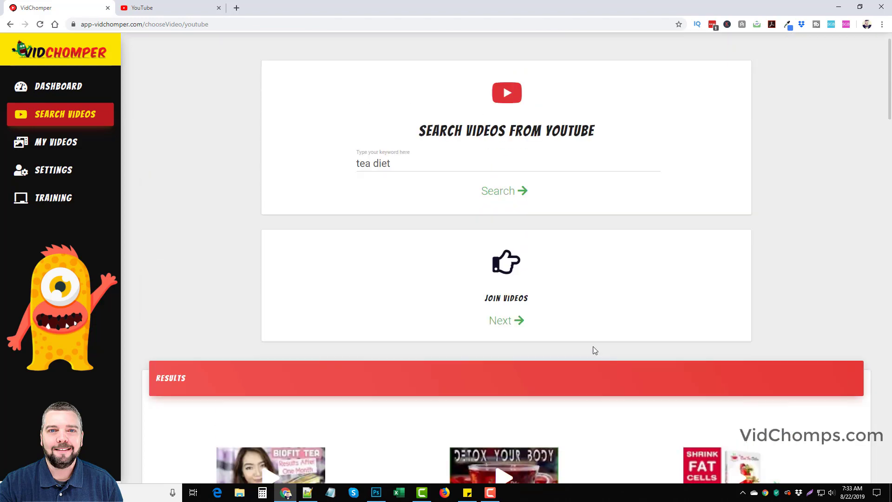
click(500, 325)
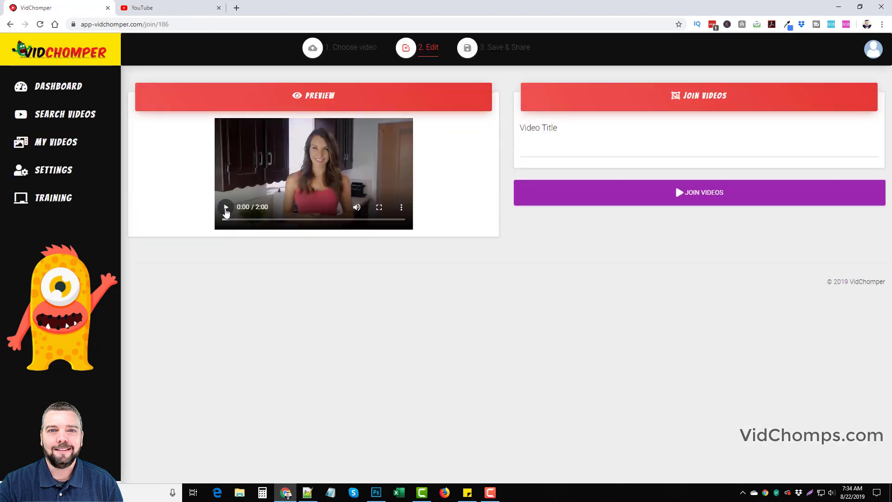
Play and pause the preview, then enter the title 'tea die' for the joined video.
click(226, 212)
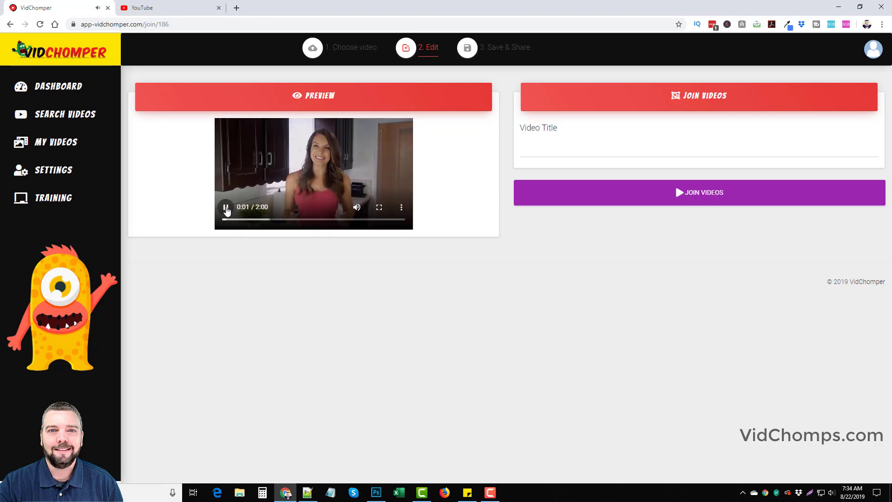
click(226, 209)
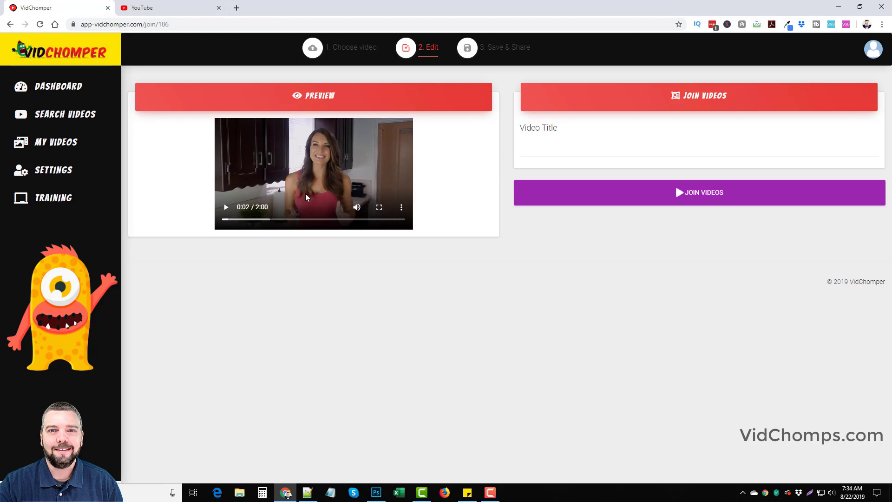
click(565, 145)
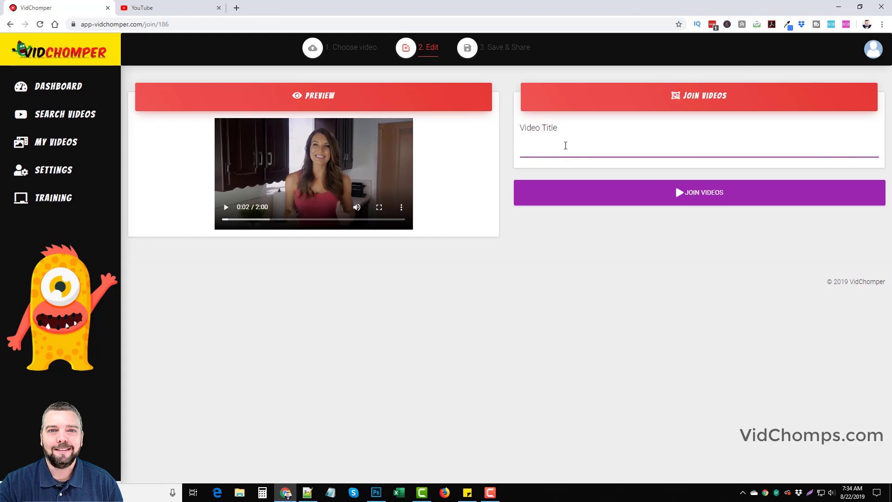
text(tea diet)
Create the joined tea diet video and trim it to 0–111.07 seconds.
click(695, 200)
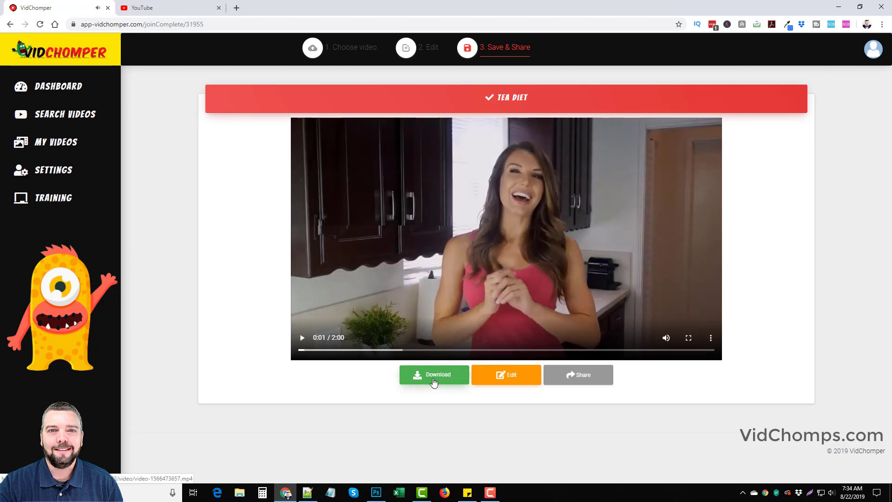
click(508, 374)
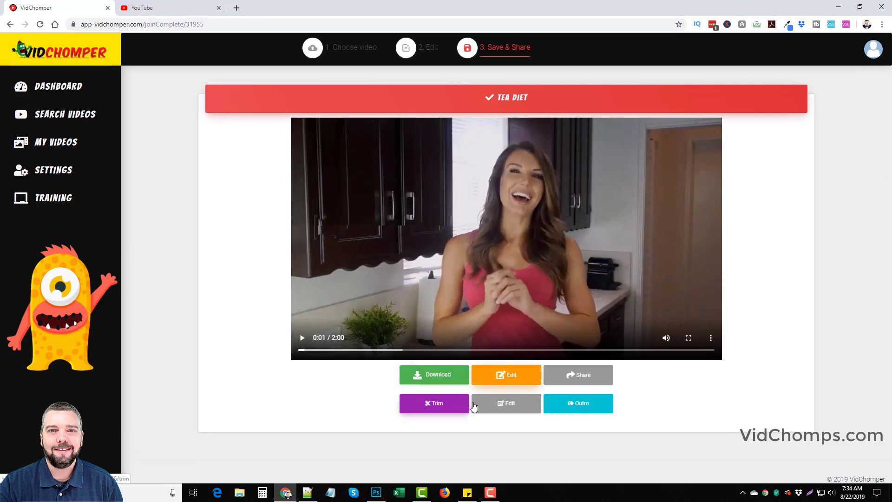
click(437, 404)
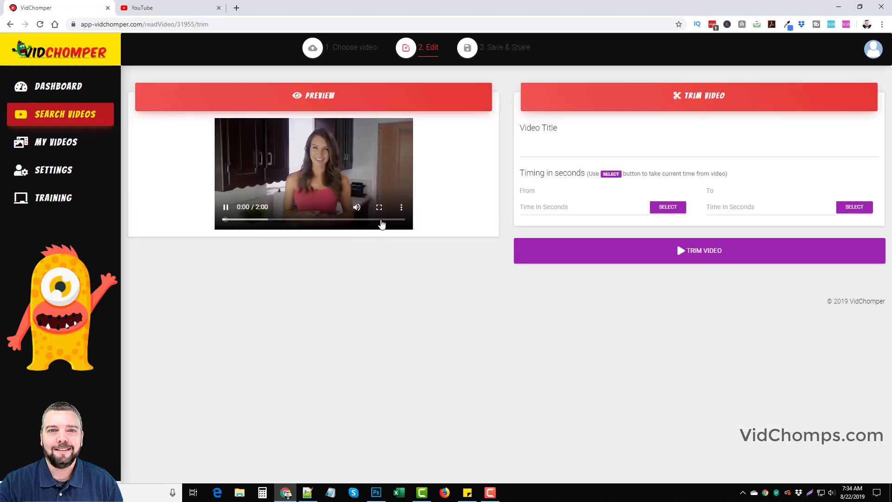
drag(262, 221, 389, 226)
click(667, 207)
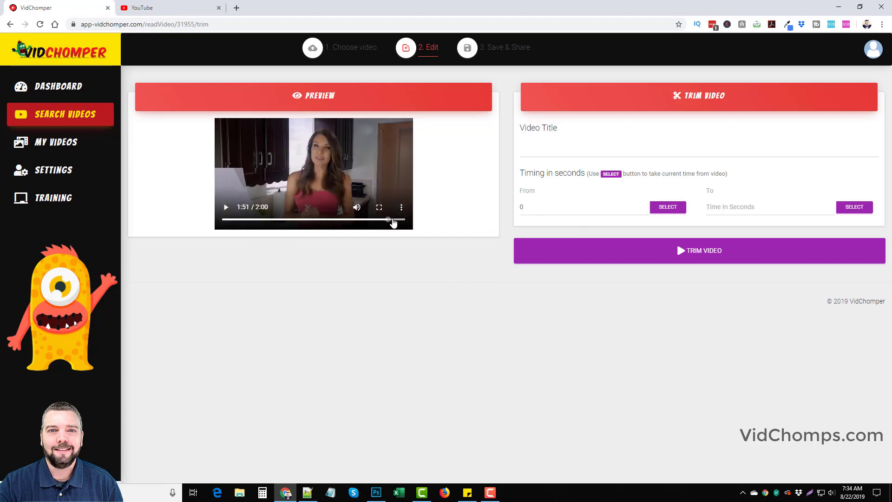
click(851, 209)
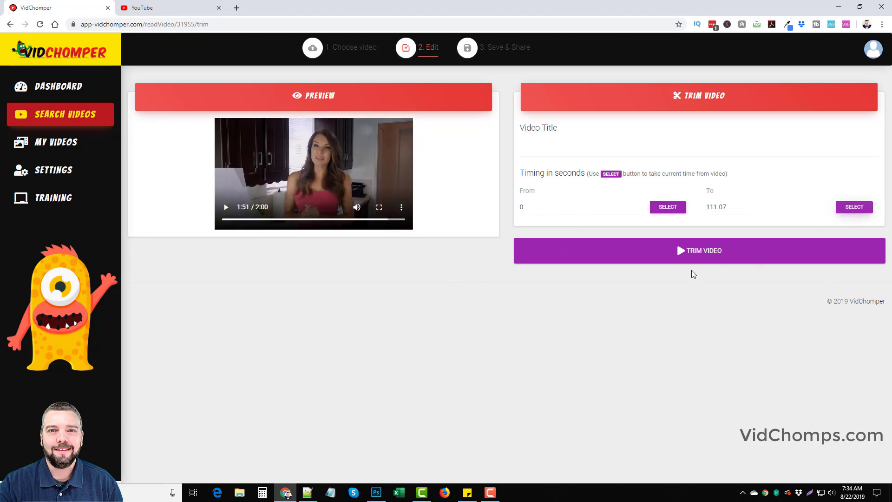
click(694, 250)
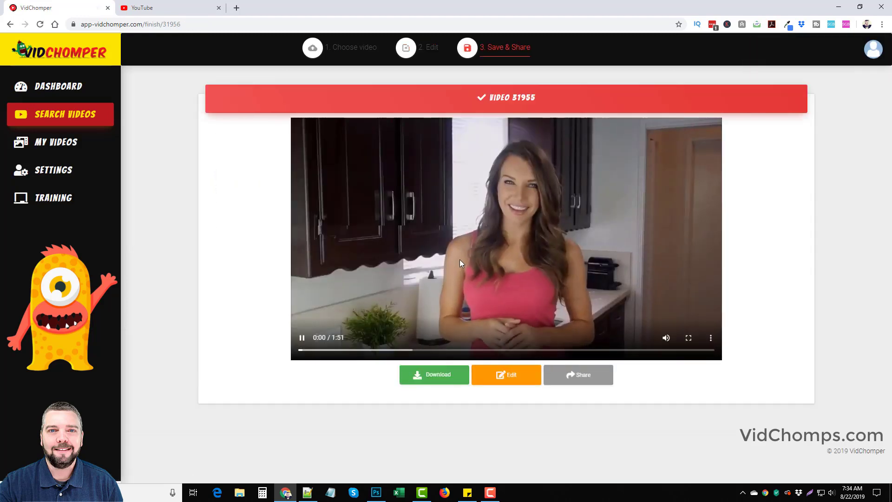
Start an outro for the trimmed clip with the CLICK image as background.
click(511, 377)
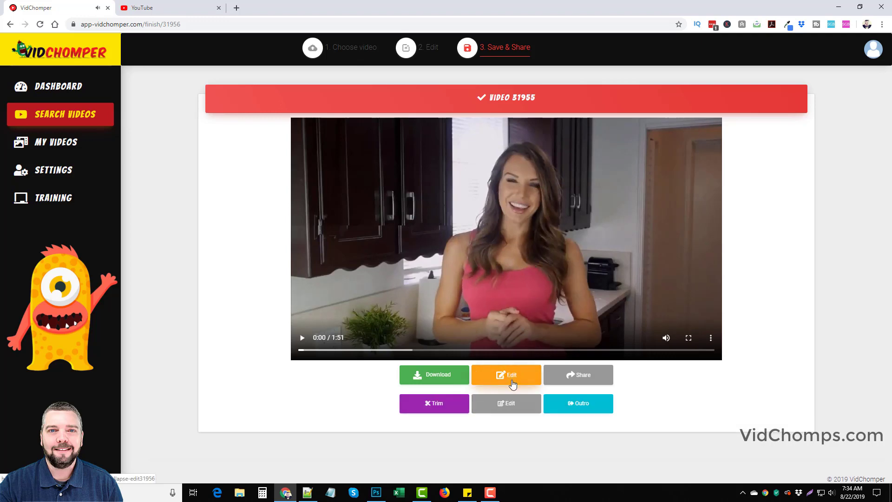
click(581, 404)
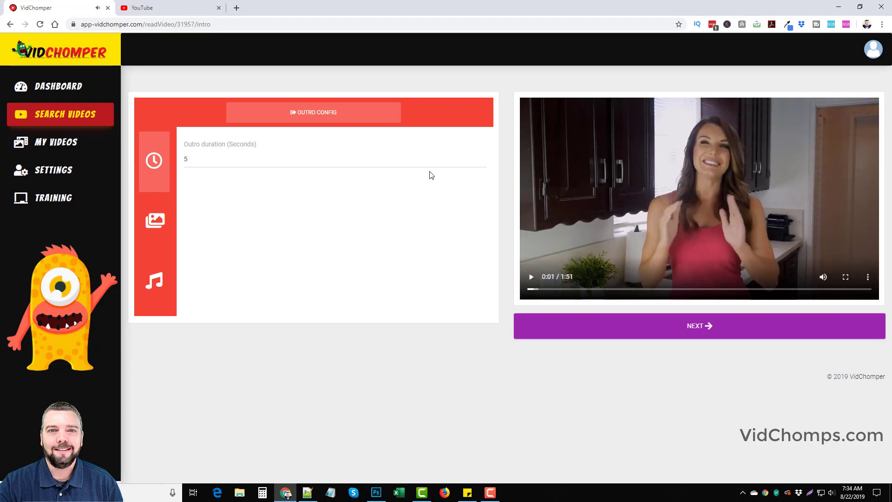
click(167, 214)
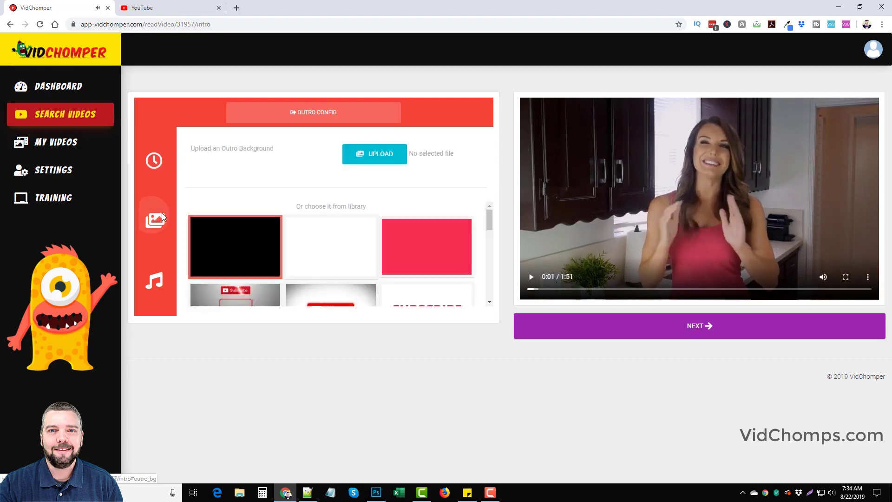
scroll(350, 244, down, 3)
click(330, 227)
Audition music samples 04 to 06 and settle on Music 06 for the outro.
click(154, 280)
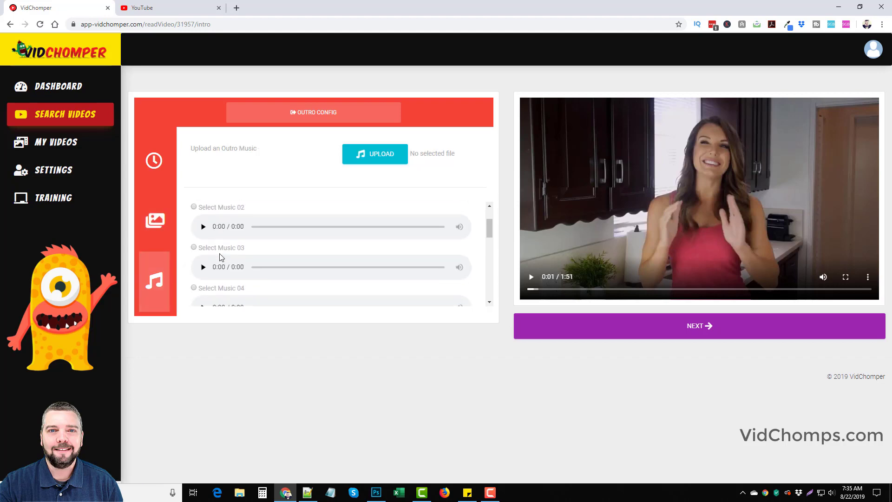
scroll(220, 256, down, 2)
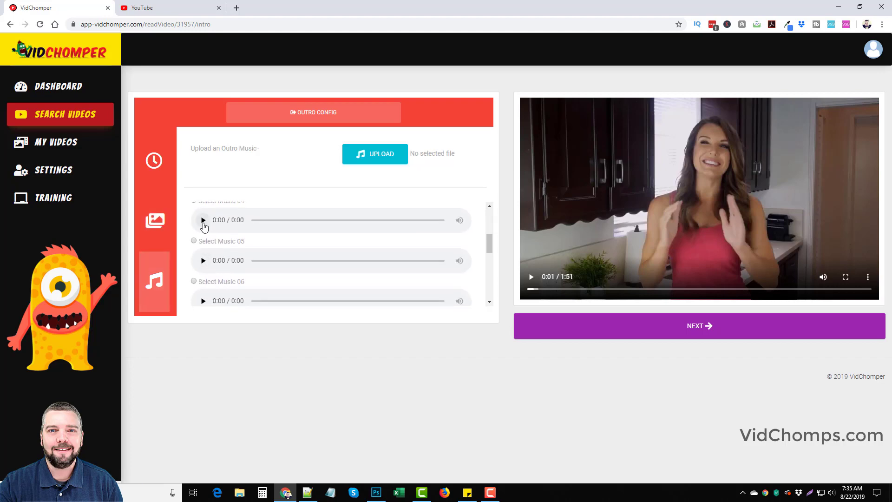
click(203, 220)
click(203, 261)
click(202, 261)
click(203, 301)
click(701, 325)
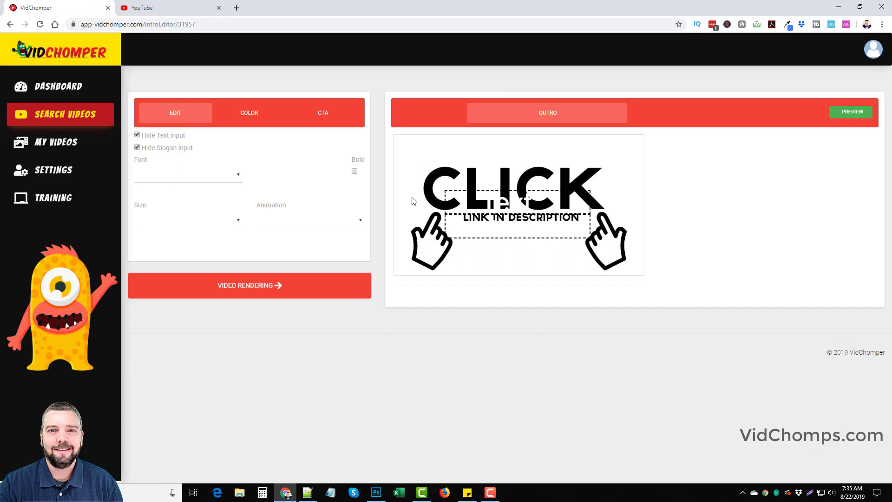
Hide the outro's placeholder text and slogan, check colour and CTA options, and render the video.
click(137, 135)
click(137, 147)
click(248, 115)
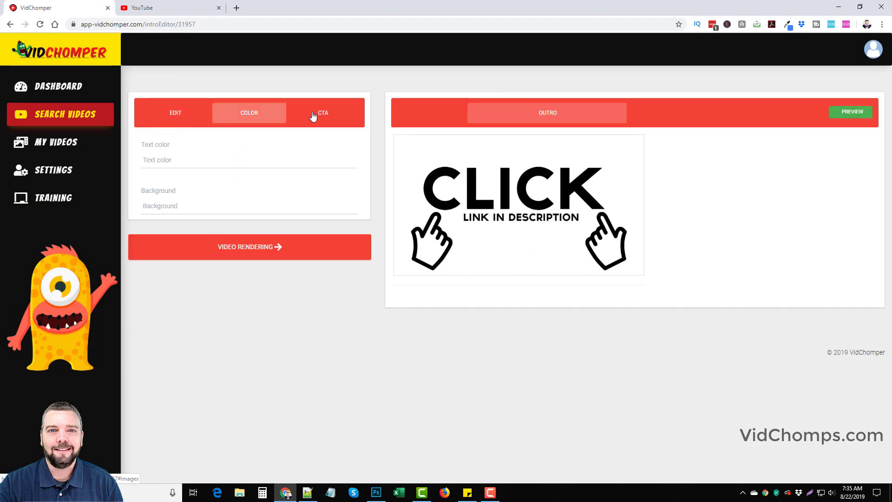
click(330, 114)
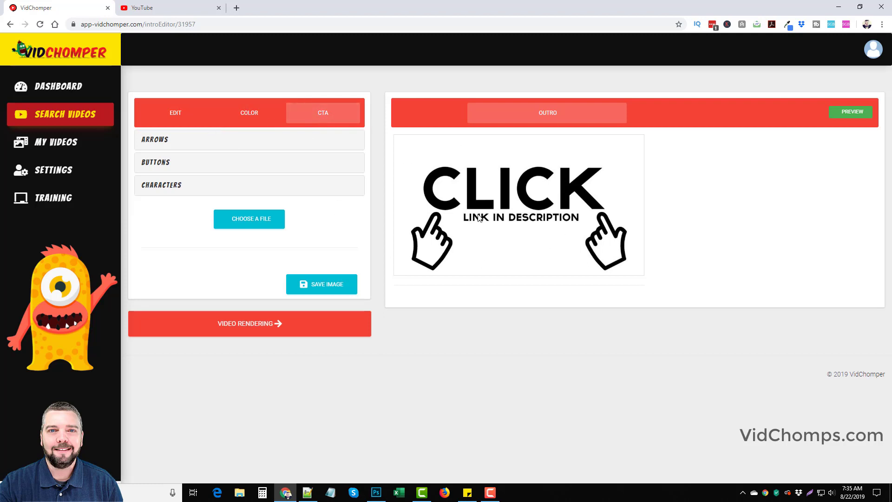
click(260, 324)
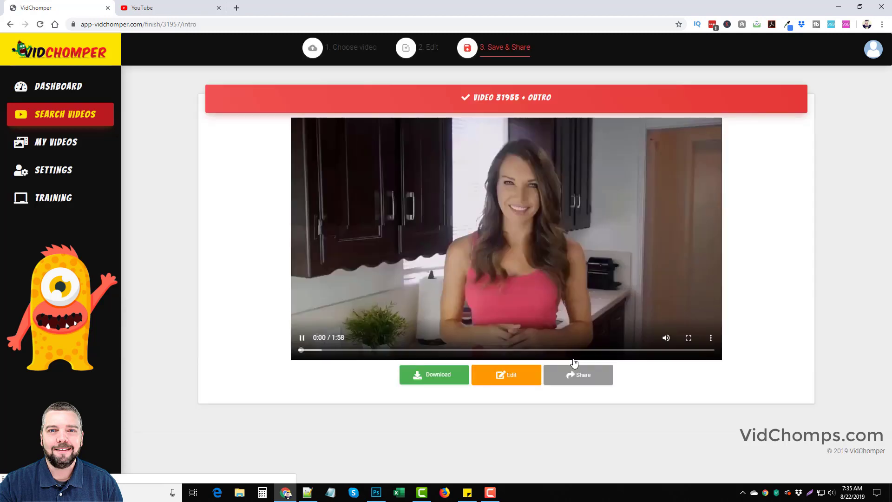
Pause the finished 1:58 tea diet video with its outro.
click(512, 294)
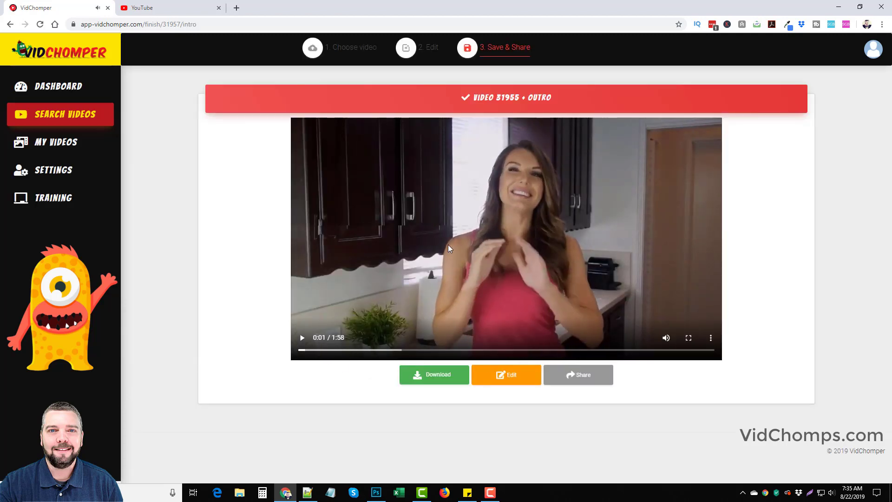